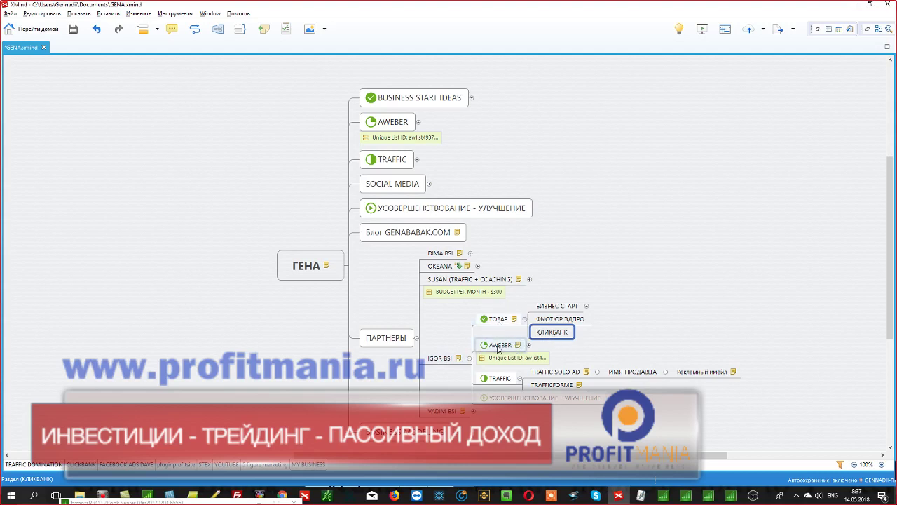
Step: Expand and collapse the AWEBER emails and БИЗНЕС СТАРТ figures in the ГЕНА map
{"action": "left_click", "coordinate": [529, 347]}
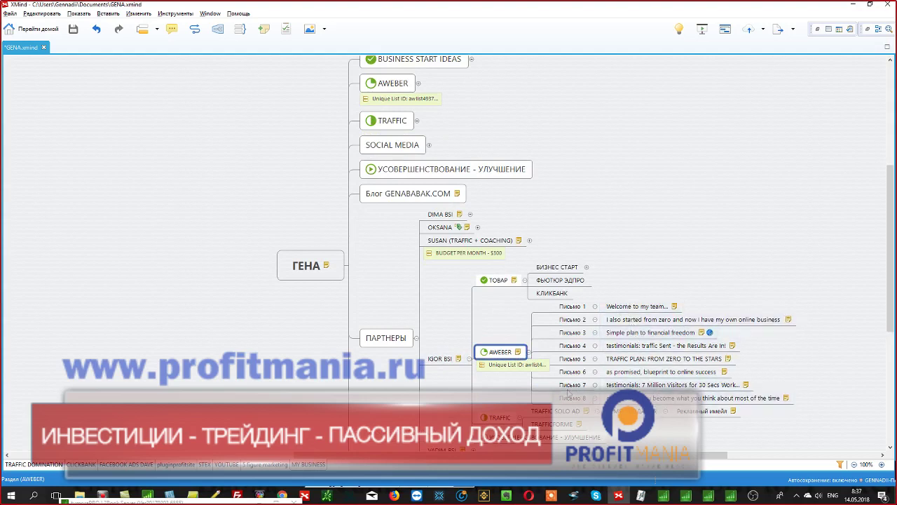
{"action": "left_click", "coordinate": [528, 351]}
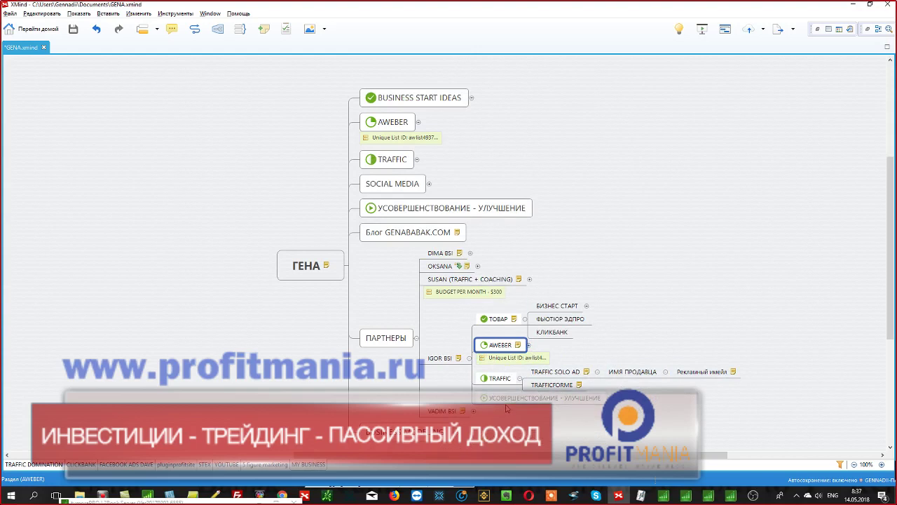
{"action": "left_click", "coordinate": [557, 309]}
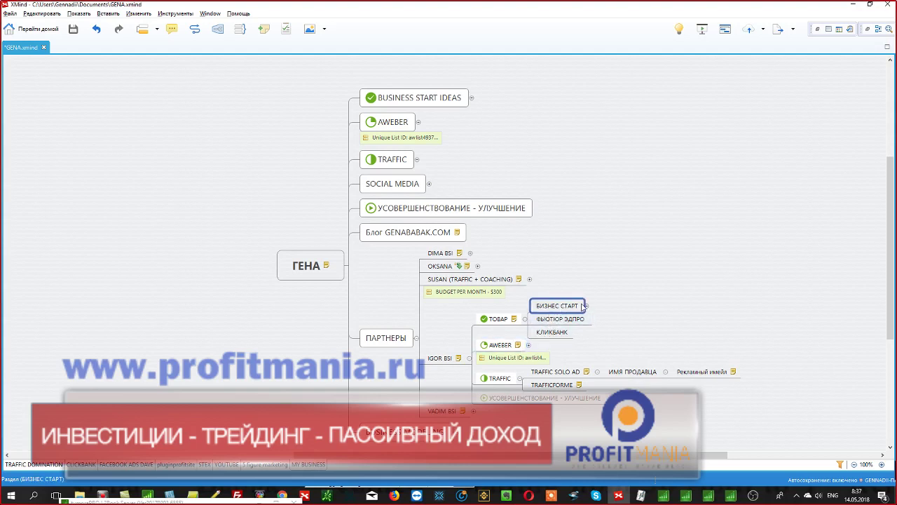
{"action": "left_click", "coordinate": [586, 307]}
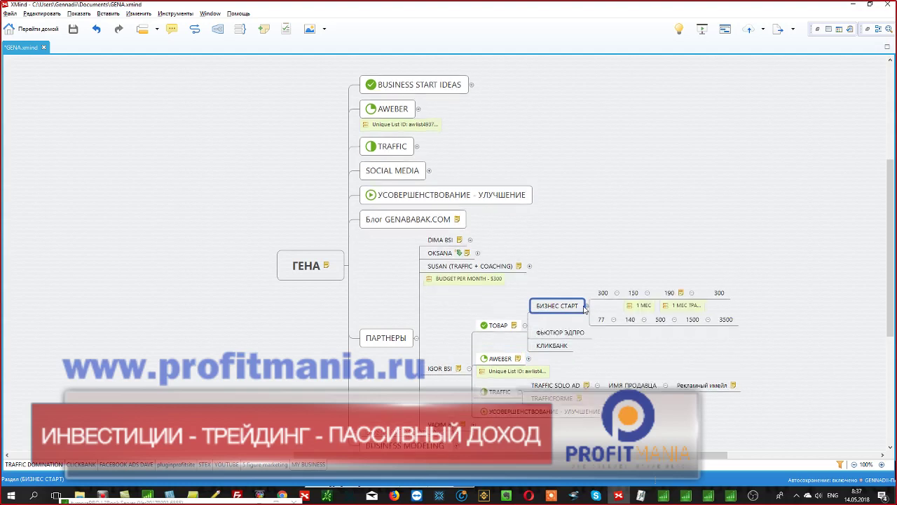
{"action": "left_click", "coordinate": [587, 308]}
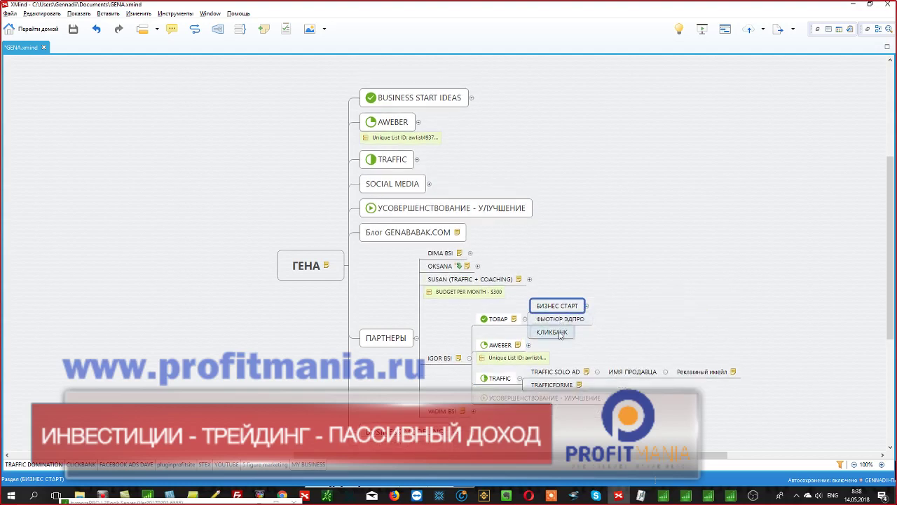
Step: Step through the ФЬЮТЮР ЭДПРО, КЛИКБАНК and БИЗНЕС СТАРТ topics, then switch to the browser
{"action": "left_click", "coordinate": [553, 319]}
{"action": "left_click", "coordinate": [552, 333]}
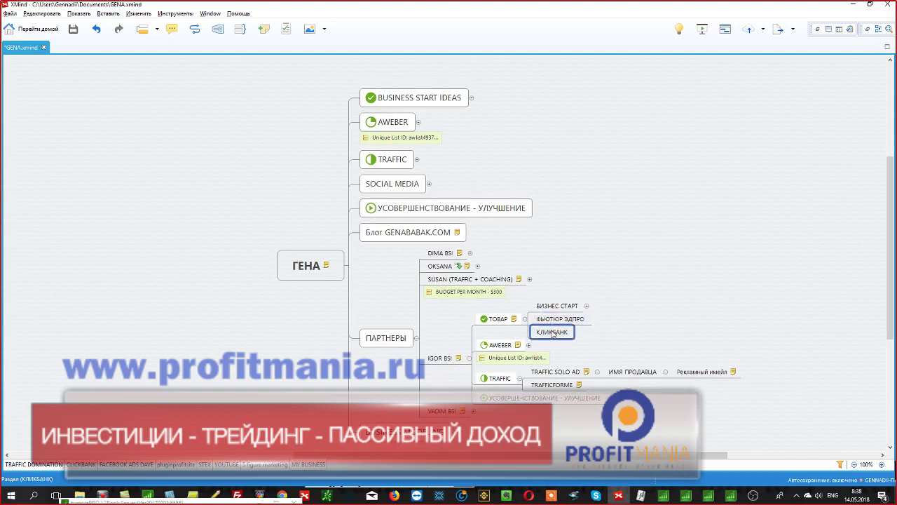
{"action": "left_click", "coordinate": [557, 319]}
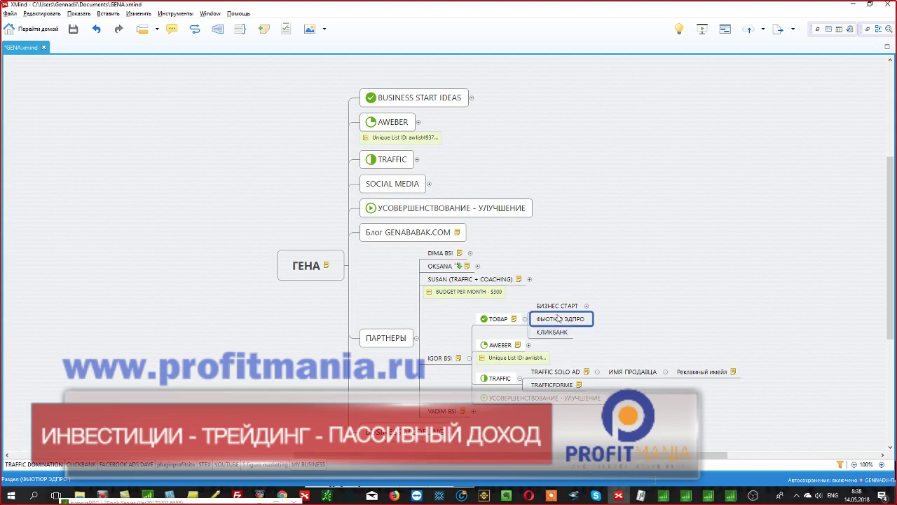
{"action": "left_click", "coordinate": [561, 306]}
{"action": "left_click", "coordinate": [555, 320]}
{"action": "left_click", "coordinate": [554, 333]}
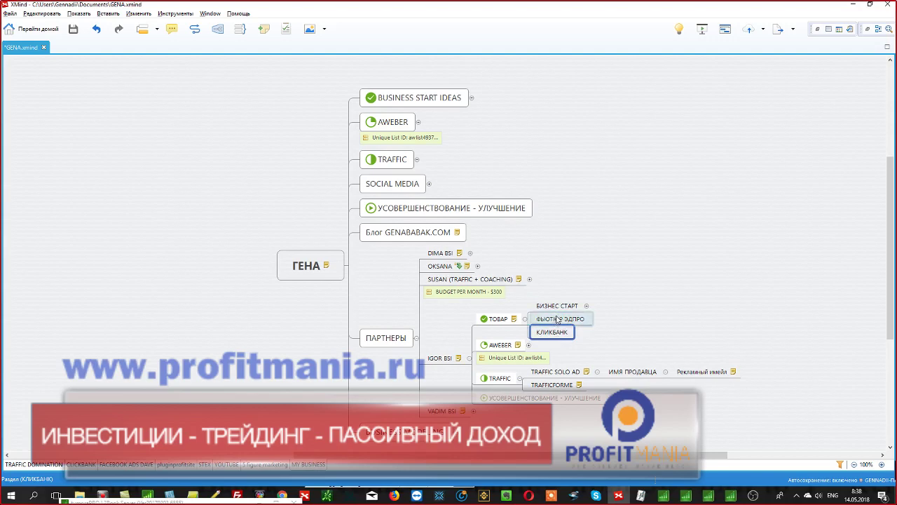
{"action": "left_click", "coordinate": [553, 307]}
{"action": "left_click", "coordinate": [553, 321]}
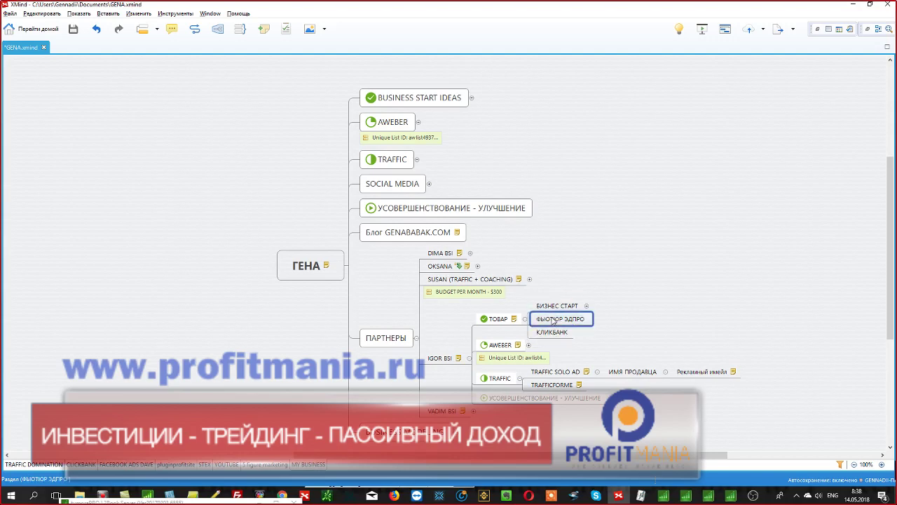
{"action": "left_click", "coordinate": [553, 333]}
{"action": "key", "text": "alt+Tab"}
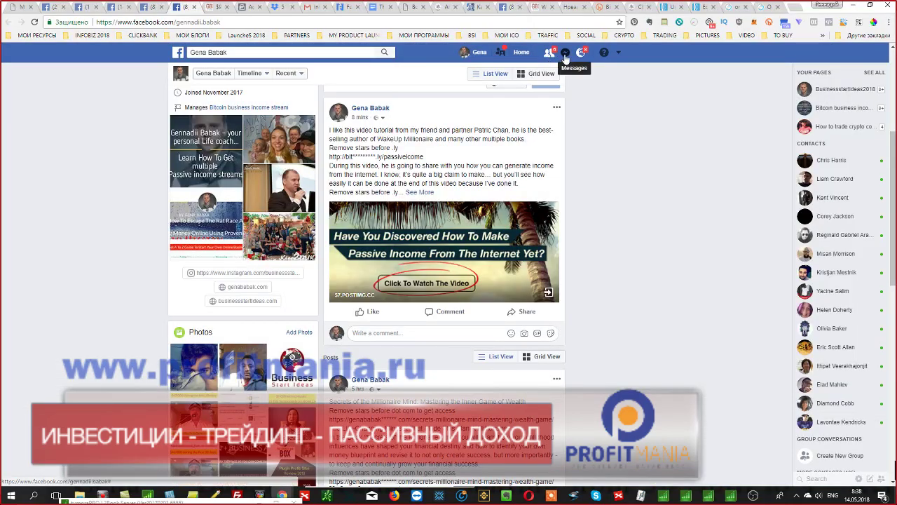
Step: Look at the shared ClickBank landing page and close the empty new tab
{"action": "scroll", "coordinate": [655, 126], "scroll_direction": "up", "scroll_amount": 3}
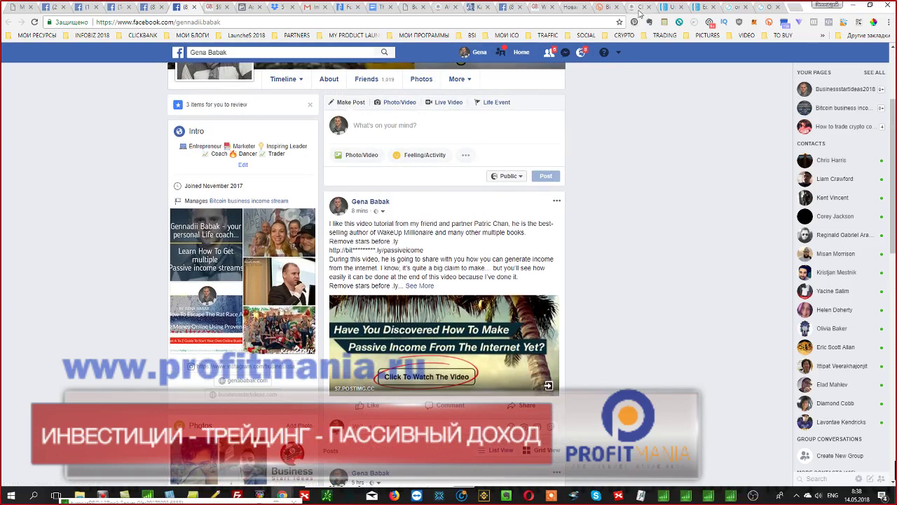
{"action": "left_click", "coordinate": [641, 10]}
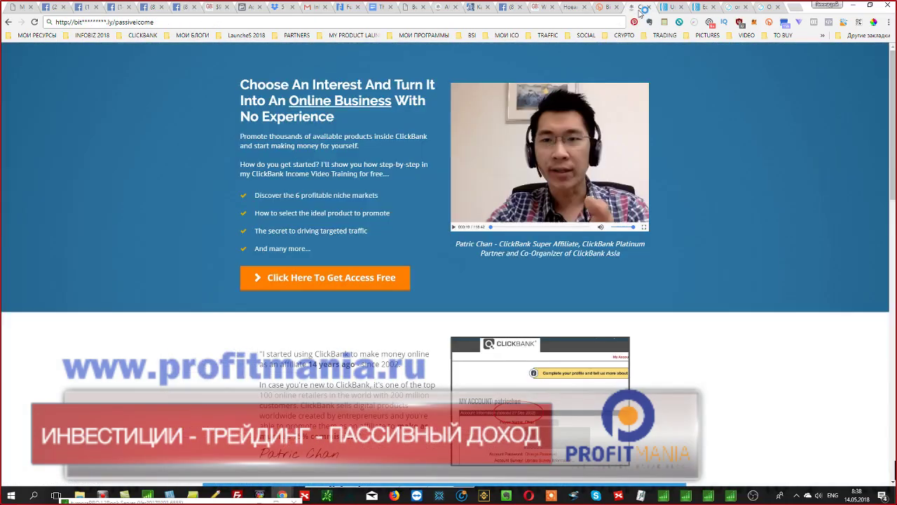
{"action": "left_click", "coordinate": [571, 10]}
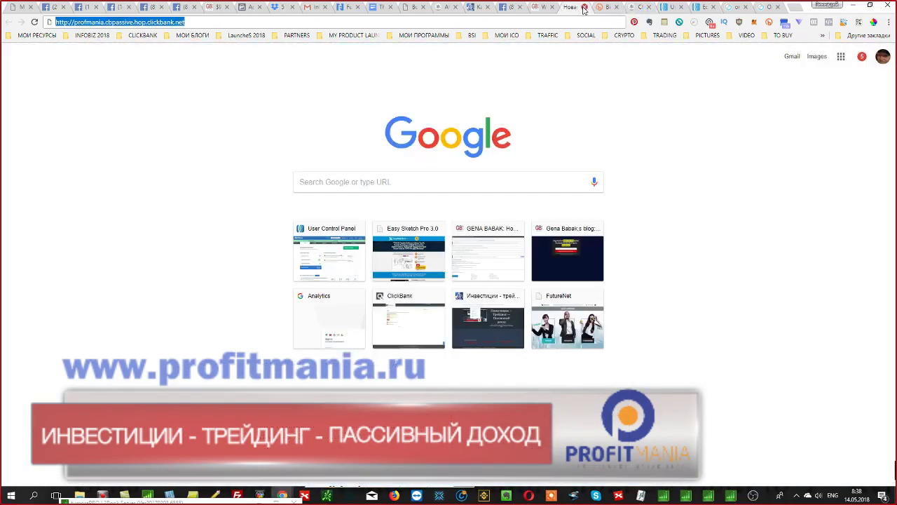
{"action": "left_click", "coordinate": [584, 8]}
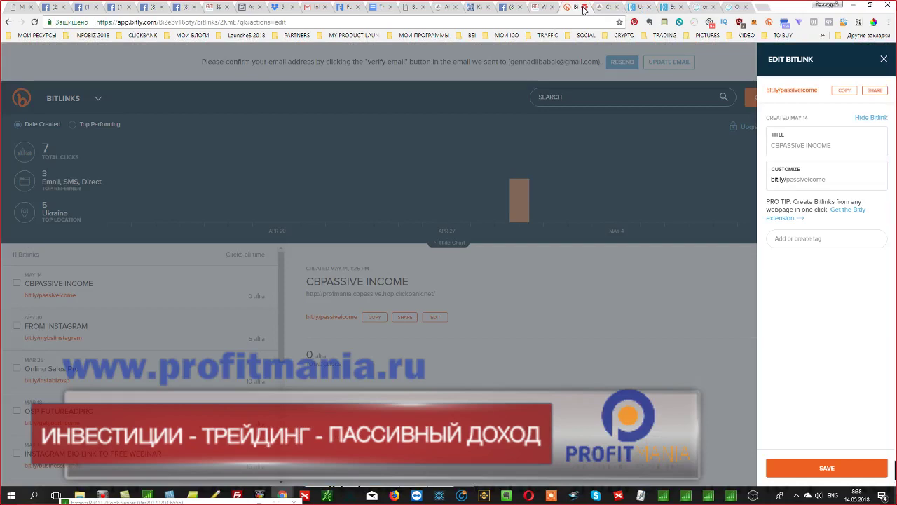
Step: Check the affiliate tools page, close the ClickBank and blog tabs, and bring up the Facebook group
{"action": "left_click", "coordinate": [443, 7]}
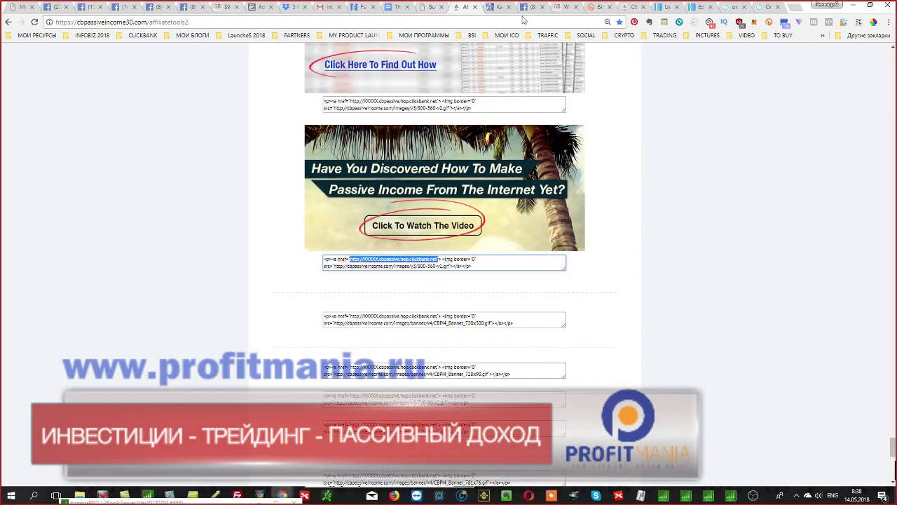
{"action": "left_click", "coordinate": [632, 8]}
{"action": "left_click", "coordinate": [642, 7]}
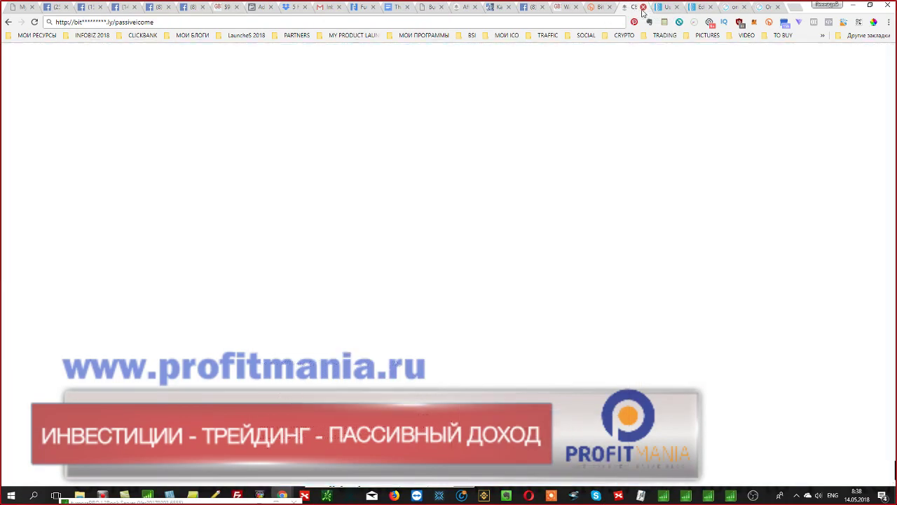
{"action": "left_click", "coordinate": [565, 8]}
{"action": "left_click", "coordinate": [575, 7]}
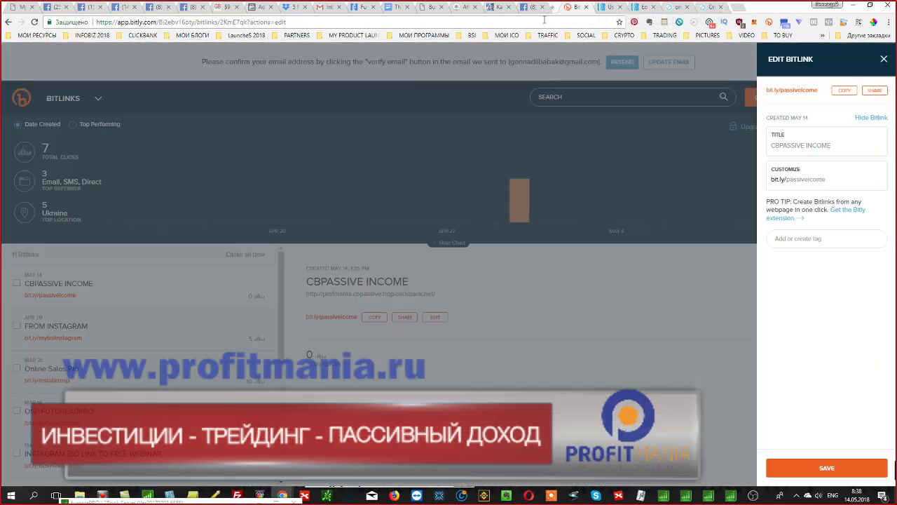
{"action": "left_click", "coordinate": [530, 8]}
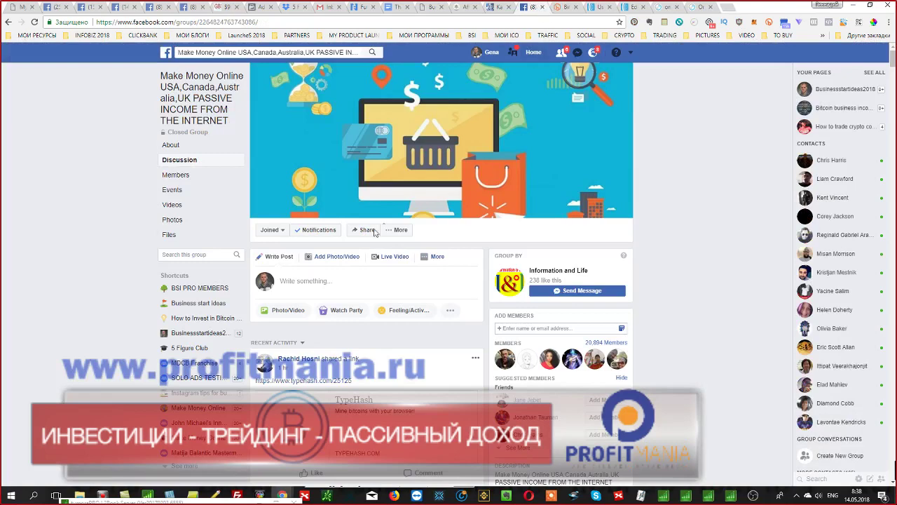
Step: Try posting in the Make Money Online group and acknowledge the 3-day posting block
{"action": "left_click", "coordinate": [325, 280]}
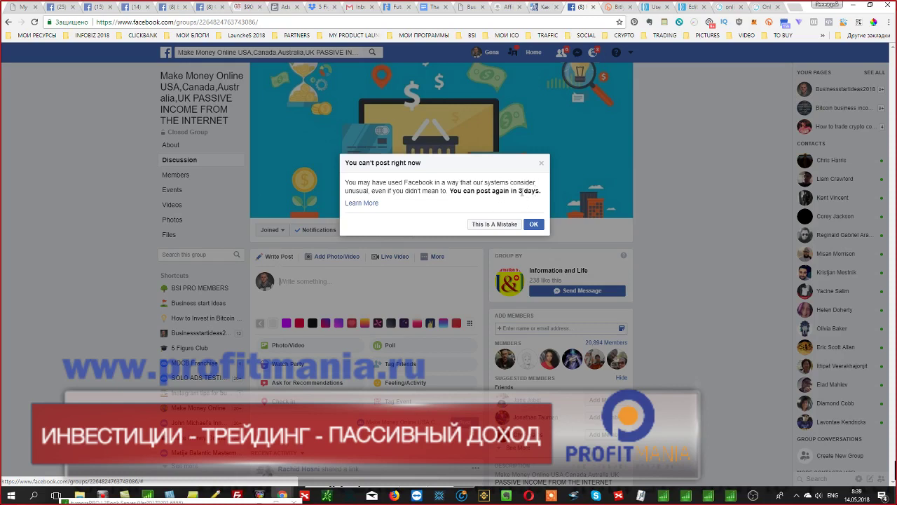
{"action": "left_click", "coordinate": [533, 224]}
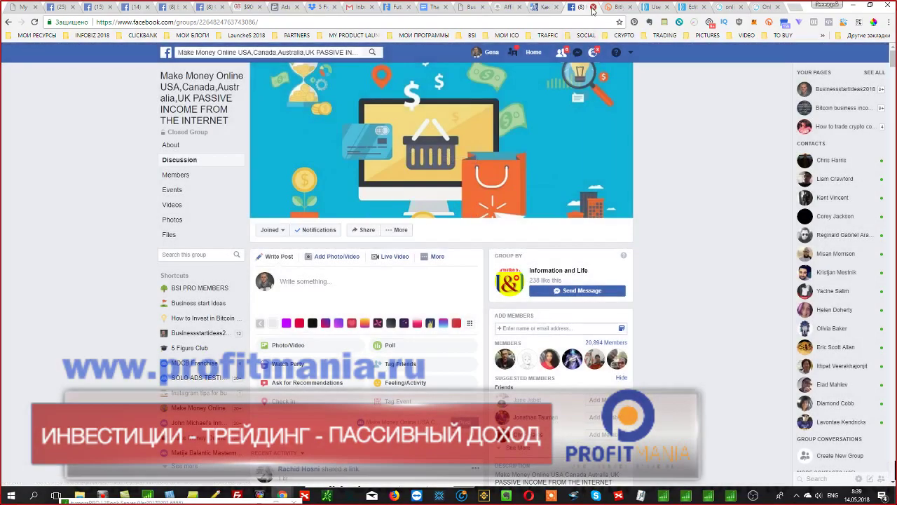
Step: Close the Facebook group, profitmania and affiliate tools tabs, ending on the Business Start Ideas dashboard
{"action": "key", "text": "ctrl+w"}
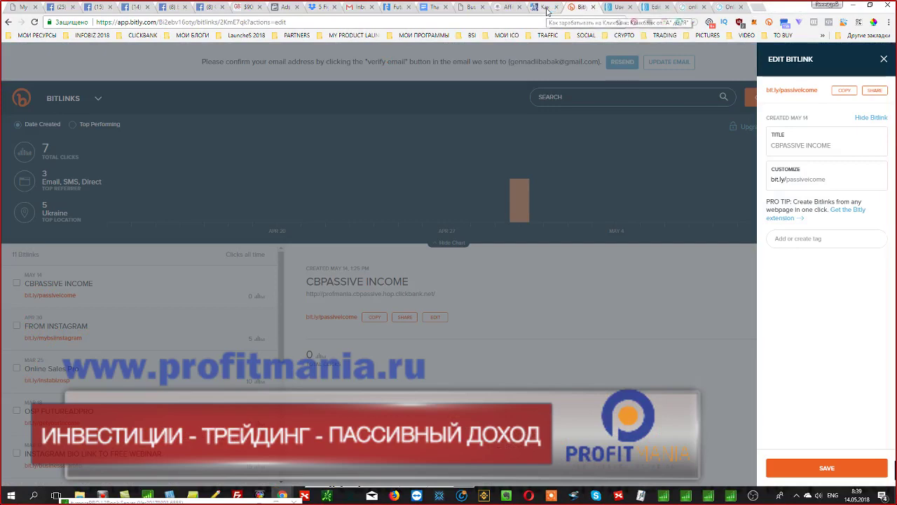
{"action": "left_click", "coordinate": [548, 10]}
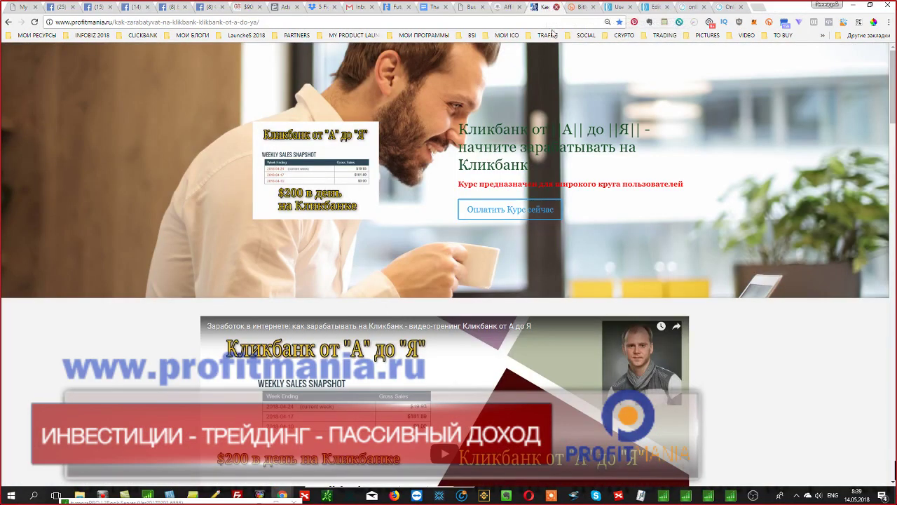
{"action": "left_click", "coordinate": [556, 7]}
{"action": "left_click", "coordinate": [505, 8]}
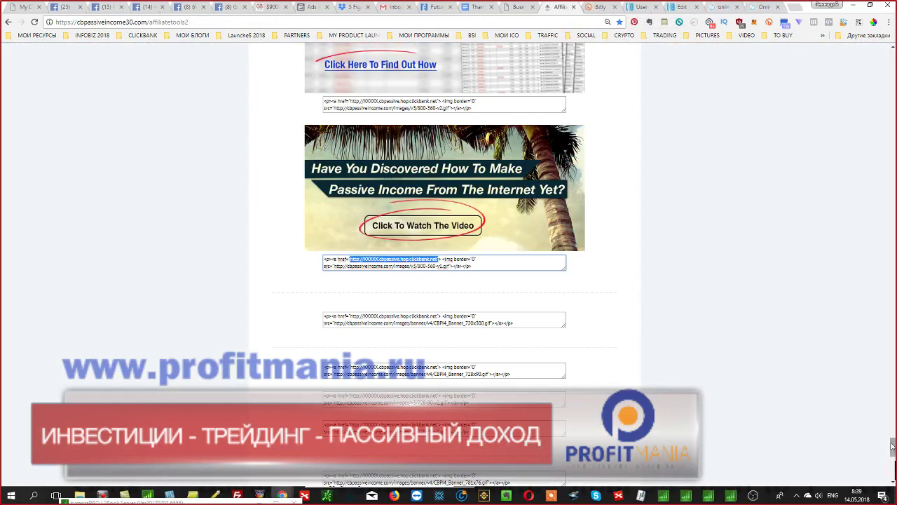
{"action": "scroll", "coordinate": [869, 105], "scroll_direction": "up", "scroll_amount": 20}
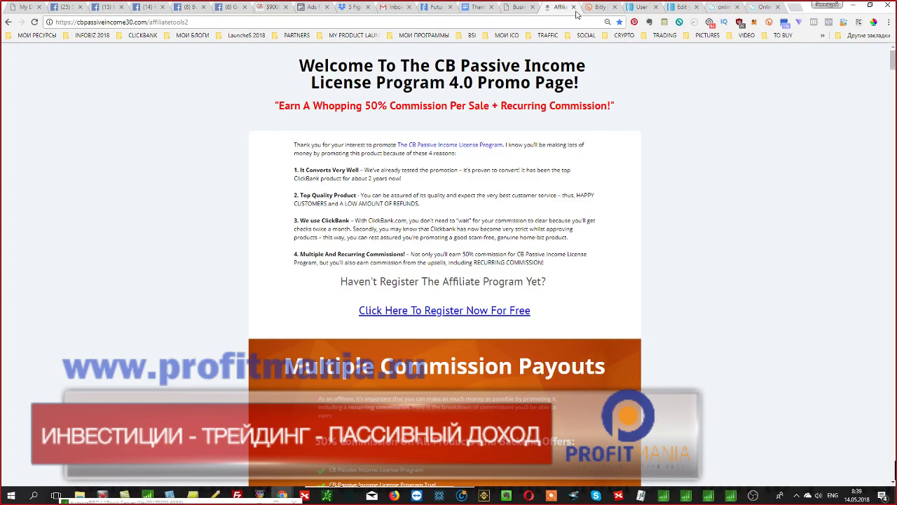
{"action": "left_click", "coordinate": [573, 7]}
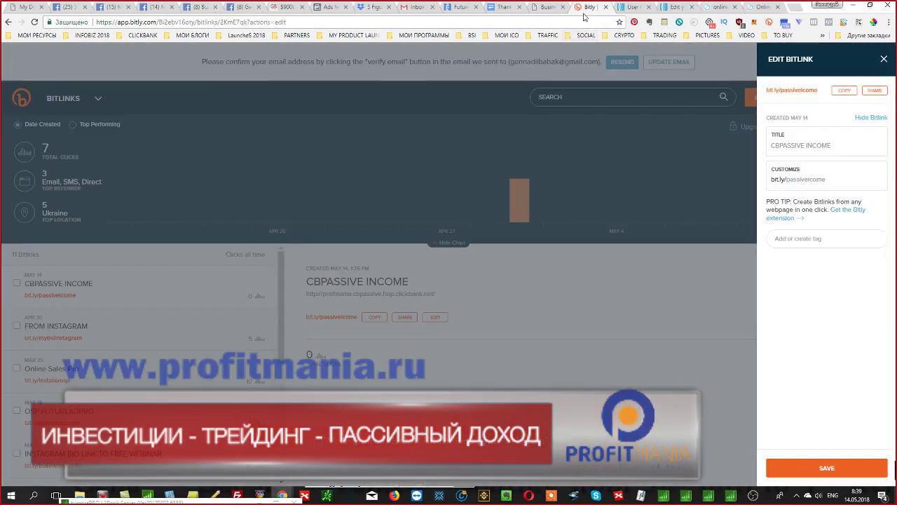
{"action": "left_click", "coordinate": [550, 8]}
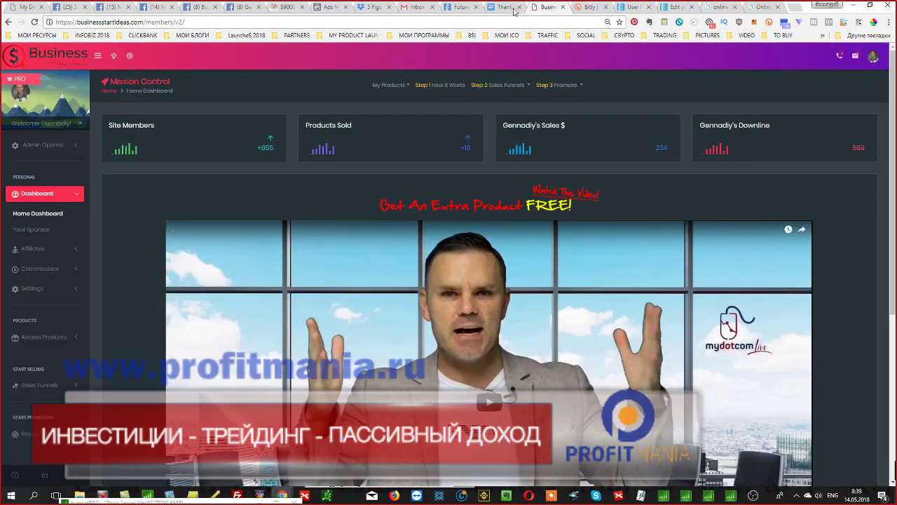
Step: Close the $9000 testimonial page, review the new Facebook profile post, and return to the dashboard
{"action": "left_click", "coordinate": [286, 8]}
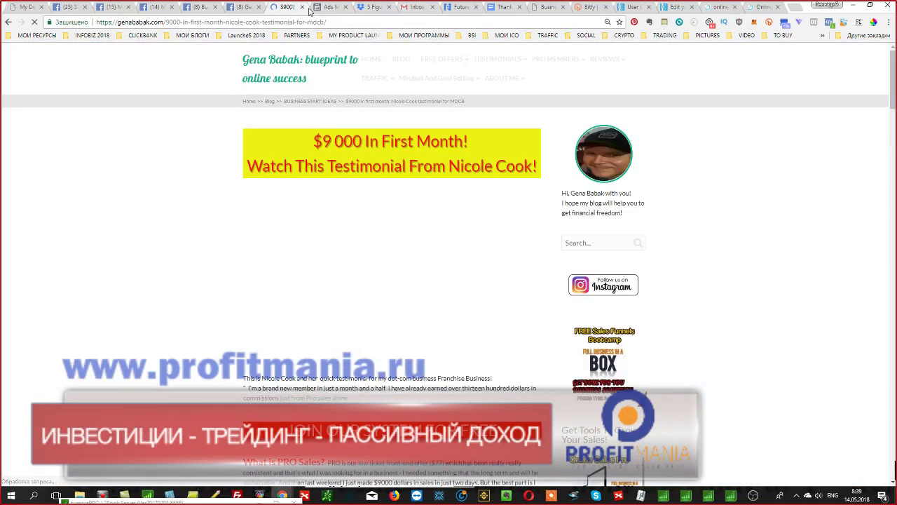
{"action": "left_click", "coordinate": [302, 7]}
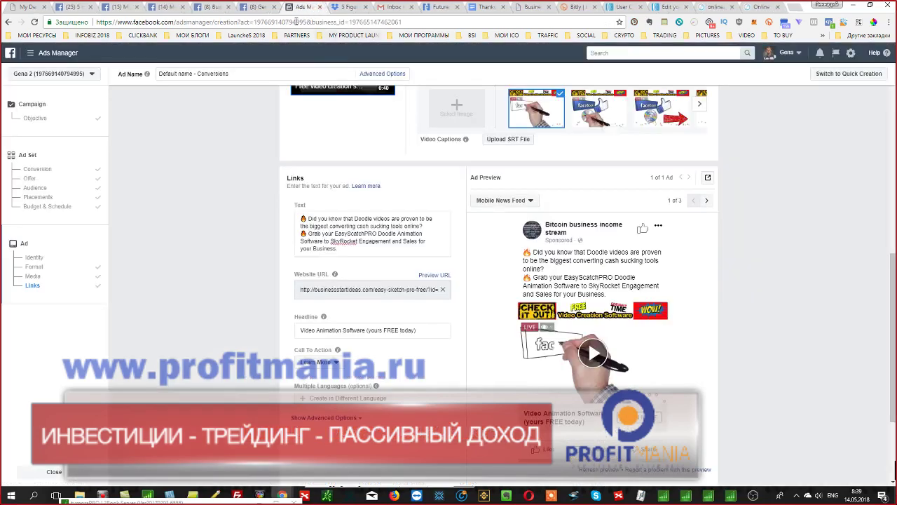
{"action": "left_click", "coordinate": [260, 9]}
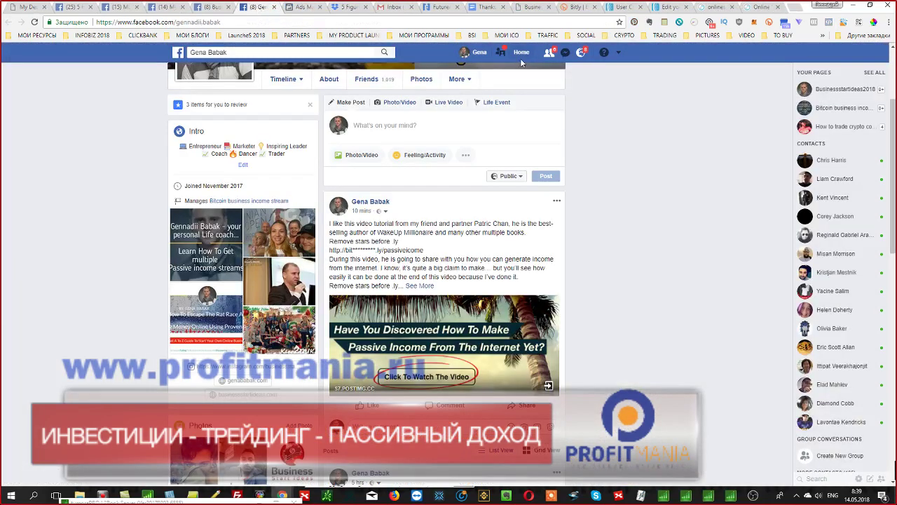
{"action": "scroll", "coordinate": [684, 221], "scroll_direction": "down", "scroll_amount": 5}
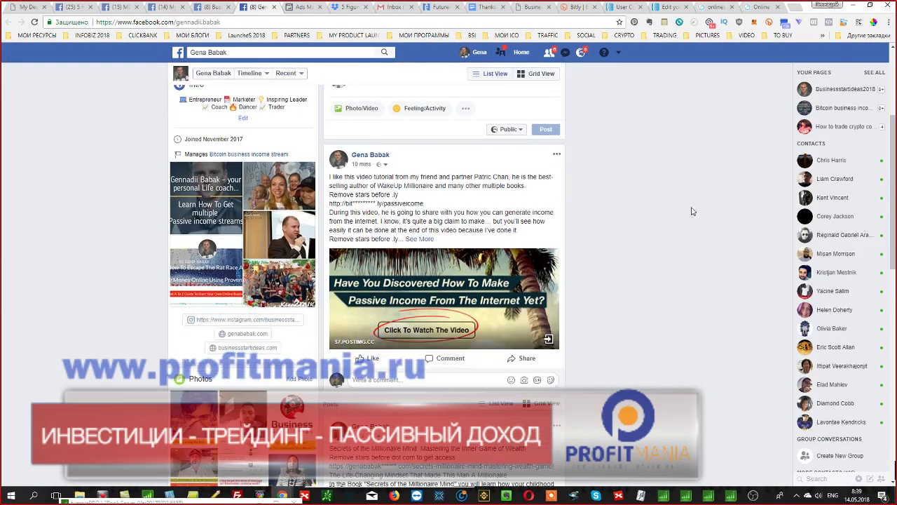
{"action": "scroll", "coordinate": [676, 214], "scroll_direction": "up", "scroll_amount": 6}
{"action": "scroll", "coordinate": [667, 206], "scroll_direction": "up", "scroll_amount": 1}
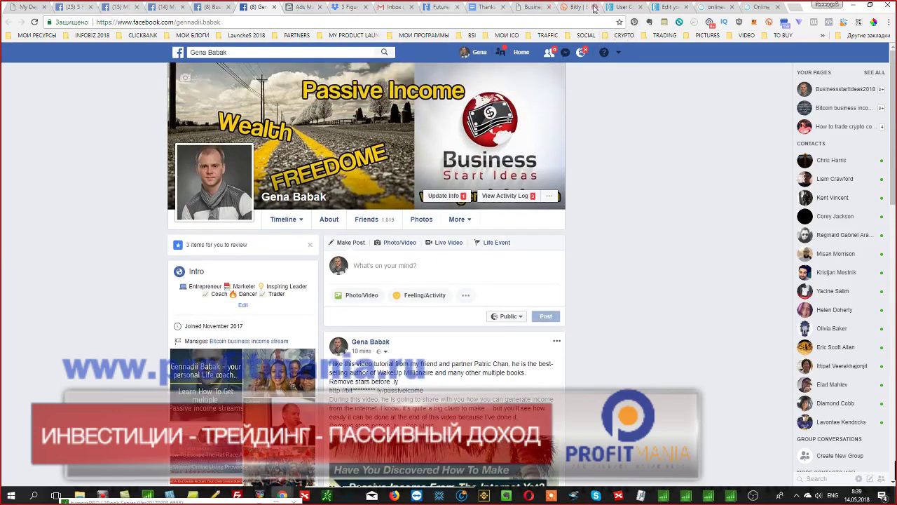
{"action": "left_click", "coordinate": [532, 8]}
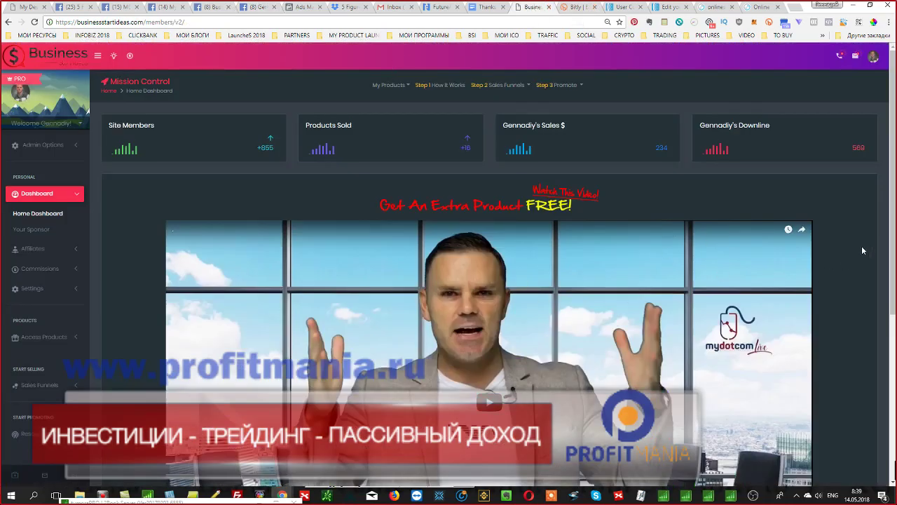
Step: Zoom the dashboard out and start its intro video
{"action": "key", "text": "ctrl+minus"}
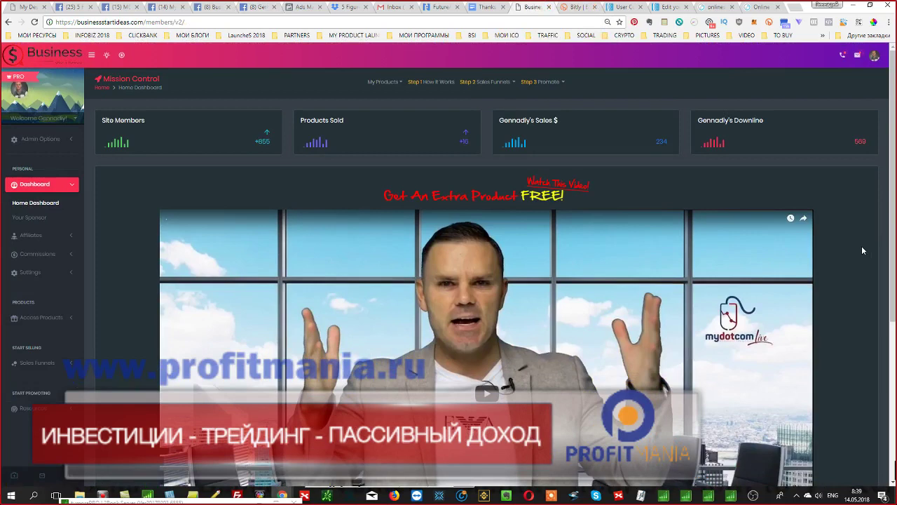
{"action": "scroll", "coordinate": [453, 301], "scroll_direction": "down", "scroll_amount": 1}
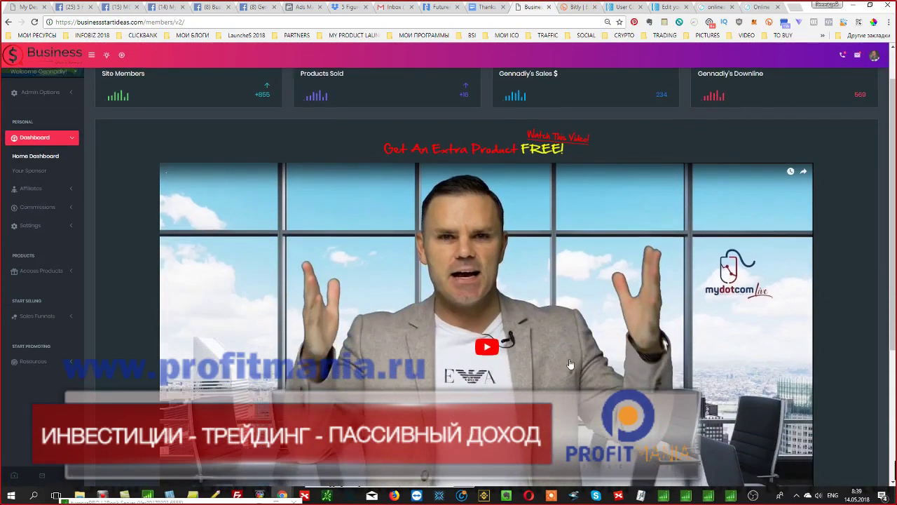
{"action": "scroll", "coordinate": [452, 294], "scroll_direction": "down", "scroll_amount": 2}
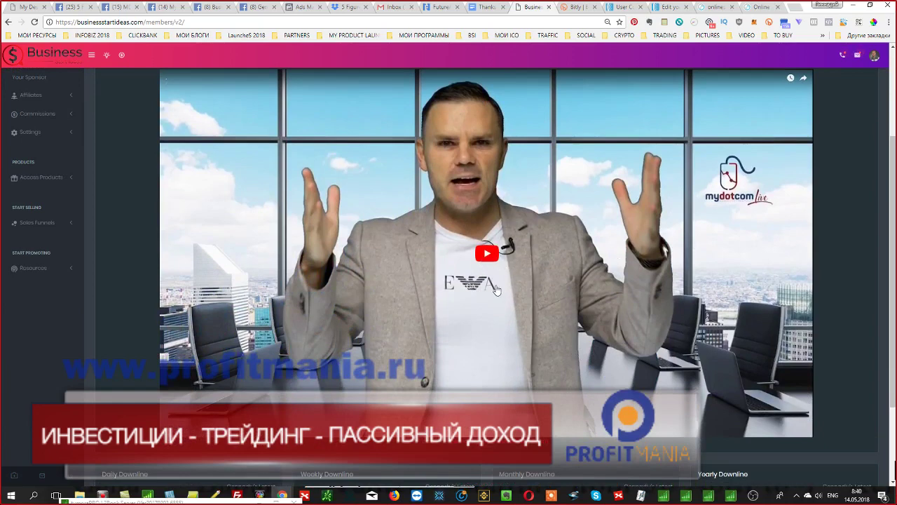
{"action": "left_click", "coordinate": [488, 255]}
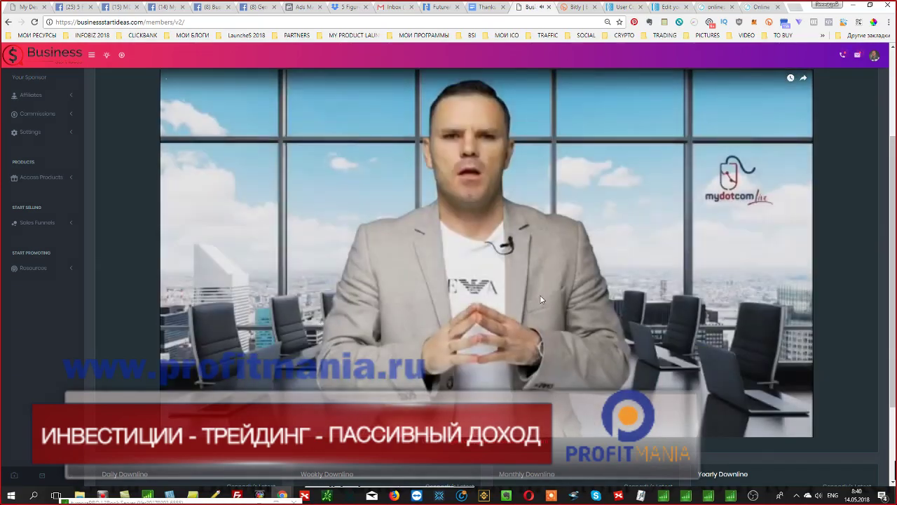
{"action": "scroll", "coordinate": [675, 274], "scroll_direction": "down", "scroll_amount": 2}
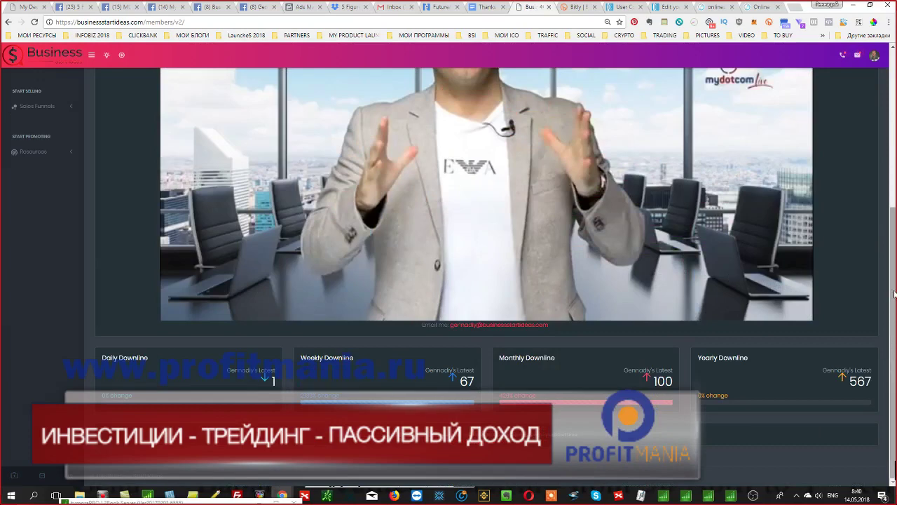
{"action": "left_click_drag", "start_coordinate": [893, 210], "coordinate": [893, 53]}
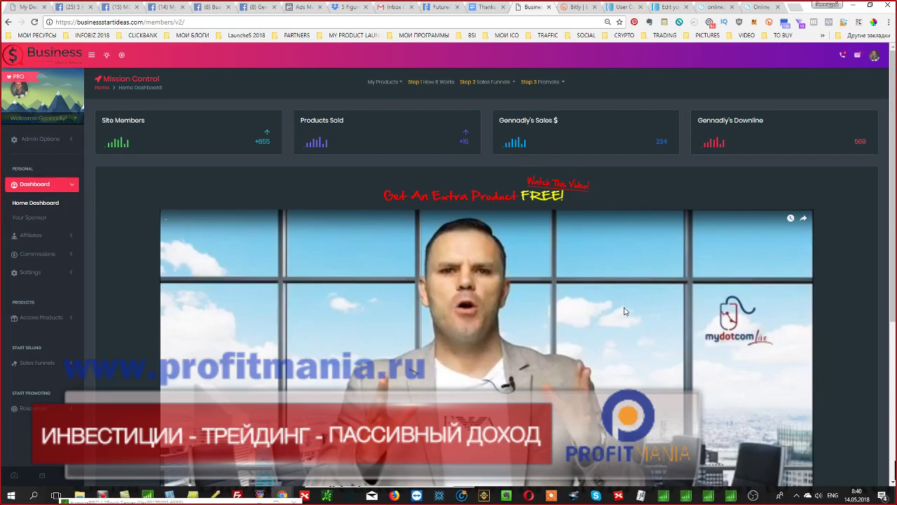
Step: Preview and close the Easy Setup Package page, then reopen the Sales Funnels list
{"action": "left_click", "coordinate": [494, 87]}
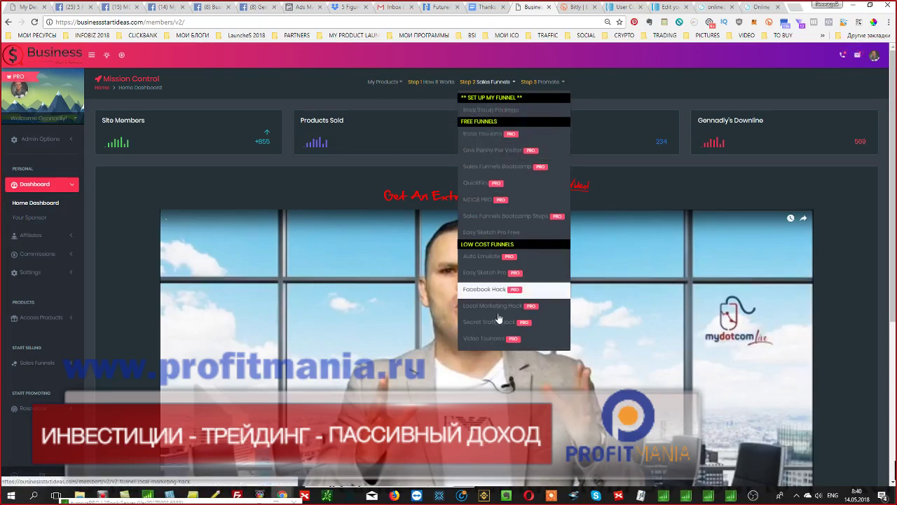
{"action": "left_click", "coordinate": [472, 111]}
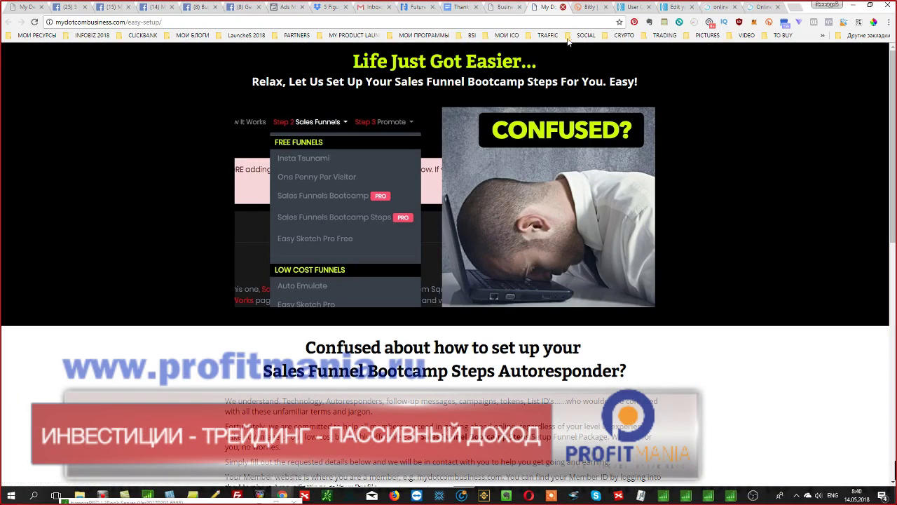
{"action": "left_click", "coordinate": [563, 7]}
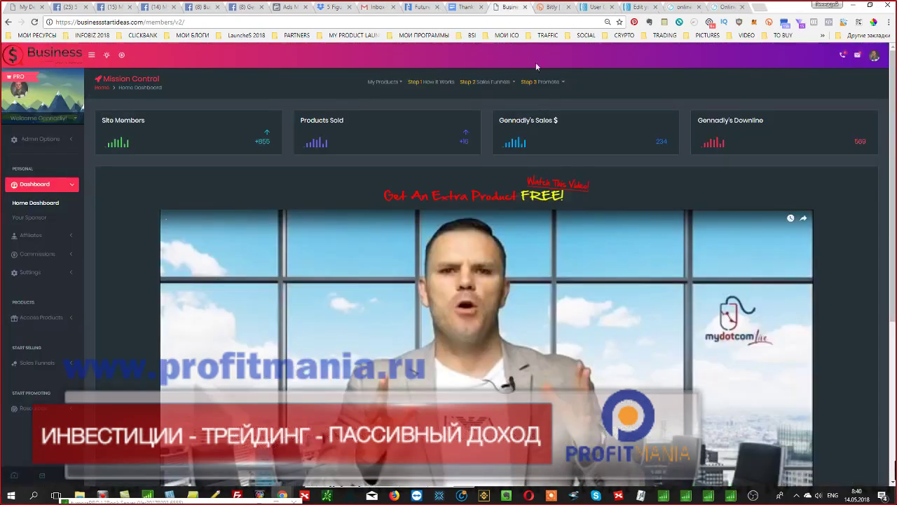
{"action": "left_click", "coordinate": [501, 83]}
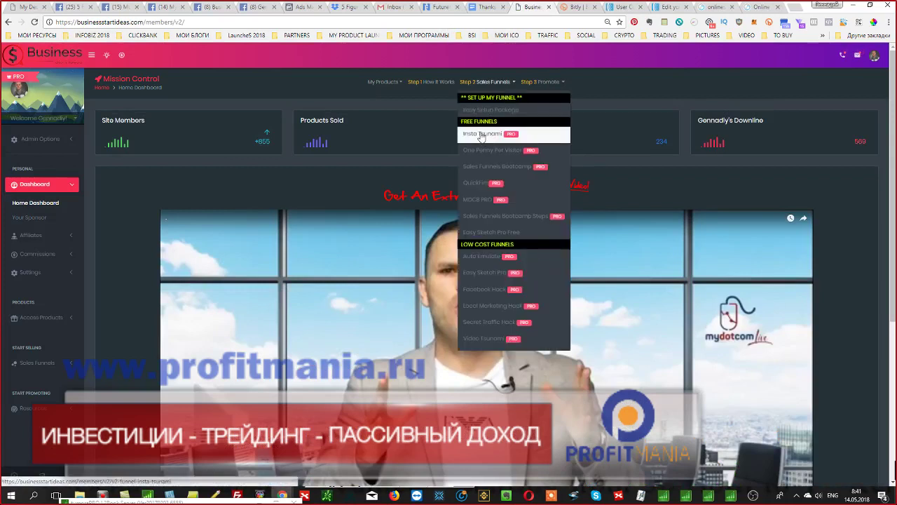
Step: Open the Easy Sketch Pro Free funnel and sign back in with the account password
{"action": "left_click", "coordinate": [503, 233]}
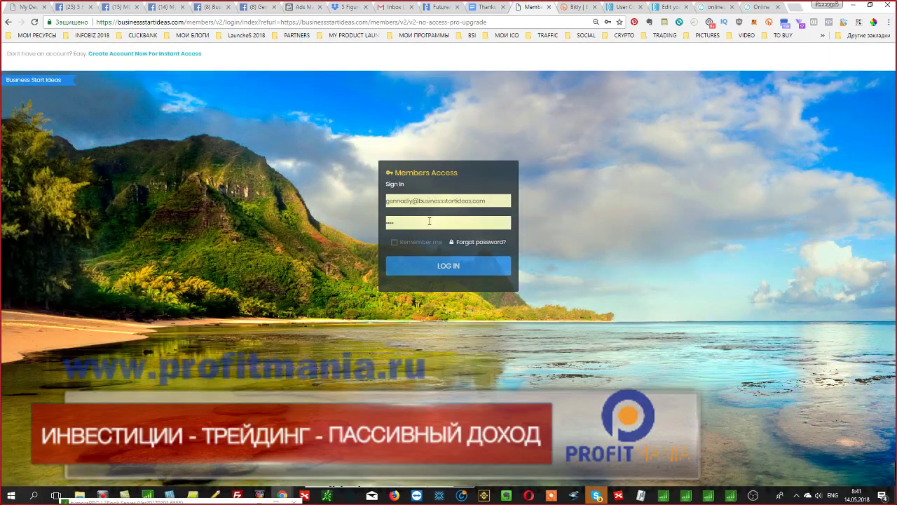
{"action": "left_click", "coordinate": [429, 222]}
{"action": "key", "text": "BackSpace"}
{"action": "key", "text": "BackSpace"}
{"action": "key", "text": "BackSpace"}
{"action": "key", "text": "BackSpace"}
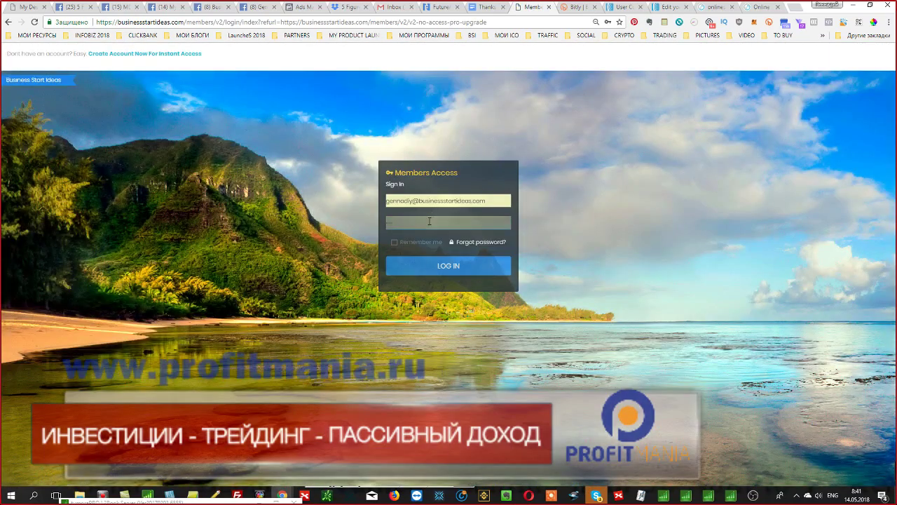
{"action": "type", "text": "1"}
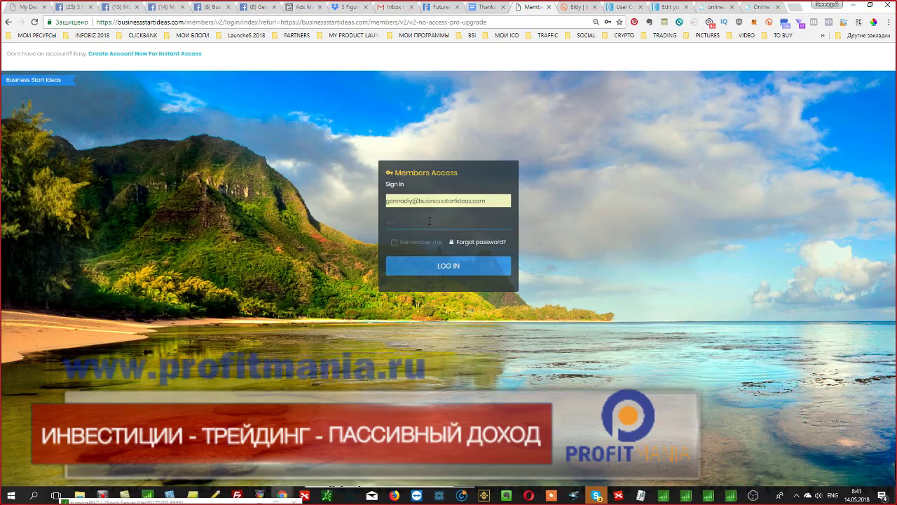
{"action": "left_click", "coordinate": [444, 265]}
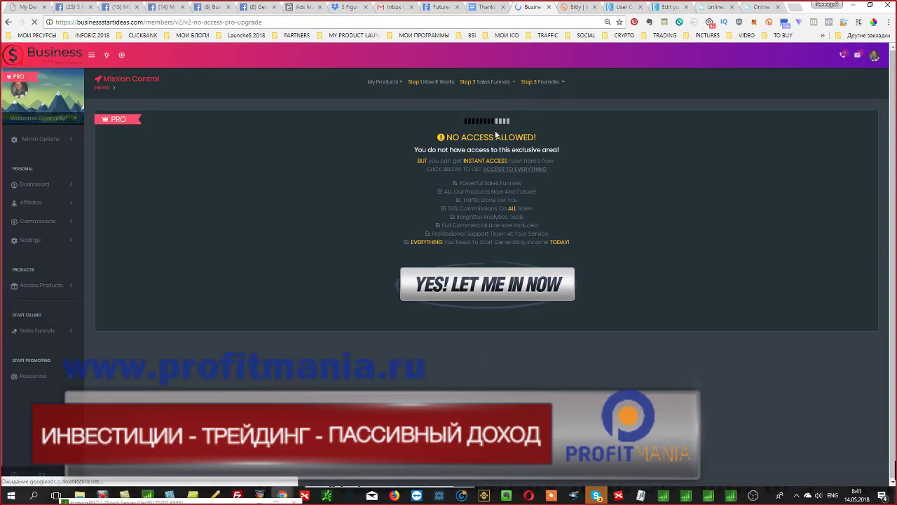
Step: View the How It Works page and its PRO upgrade countdown
{"action": "left_click", "coordinate": [483, 293]}
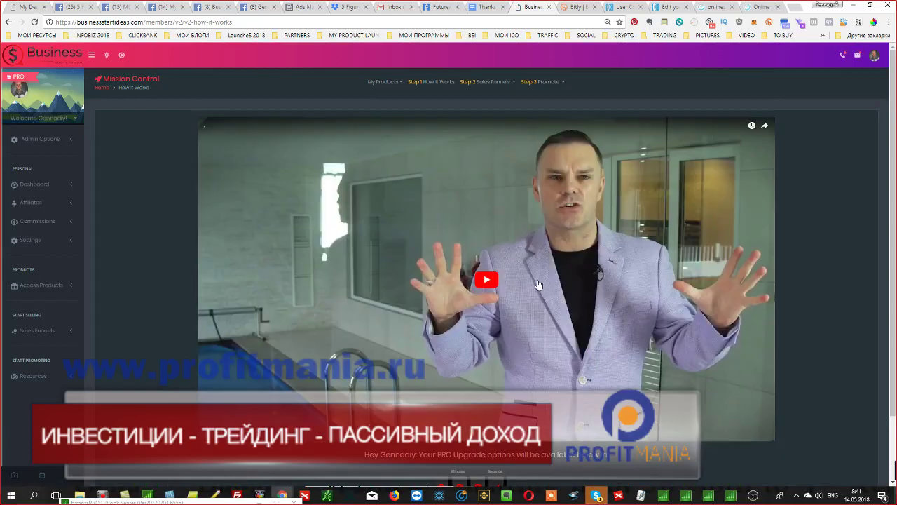
{"action": "scroll", "coordinate": [597, 284], "scroll_direction": "down", "scroll_amount": 1}
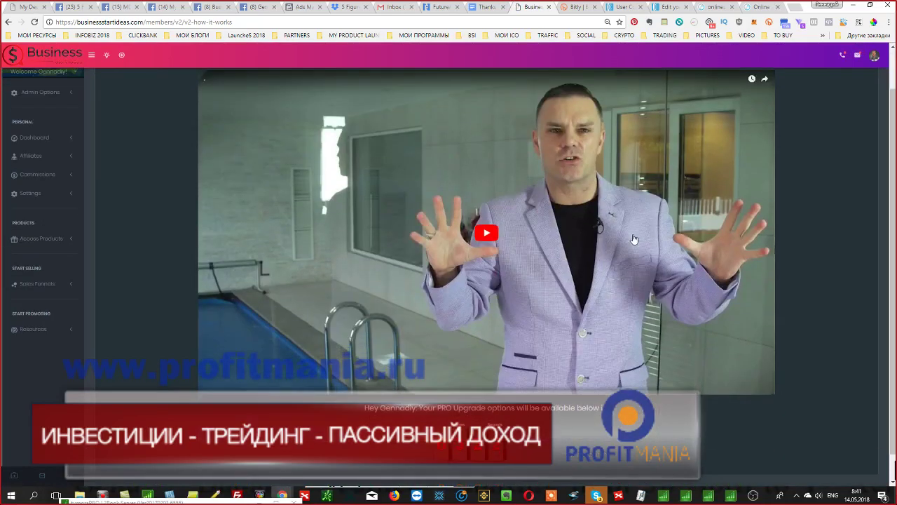
{"action": "scroll", "coordinate": [663, 258], "scroll_direction": "up", "scroll_amount": 1}
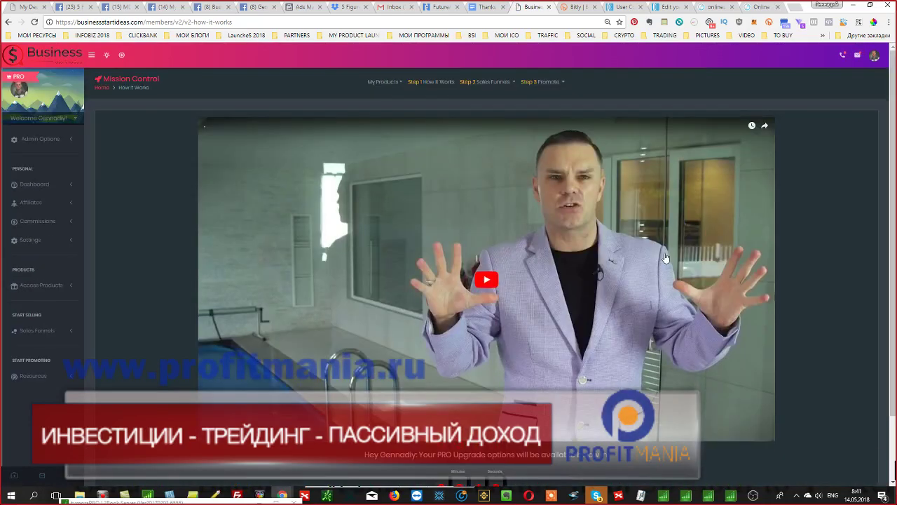
{"action": "scroll", "coordinate": [735, 251], "scroll_direction": "down", "scroll_amount": 1}
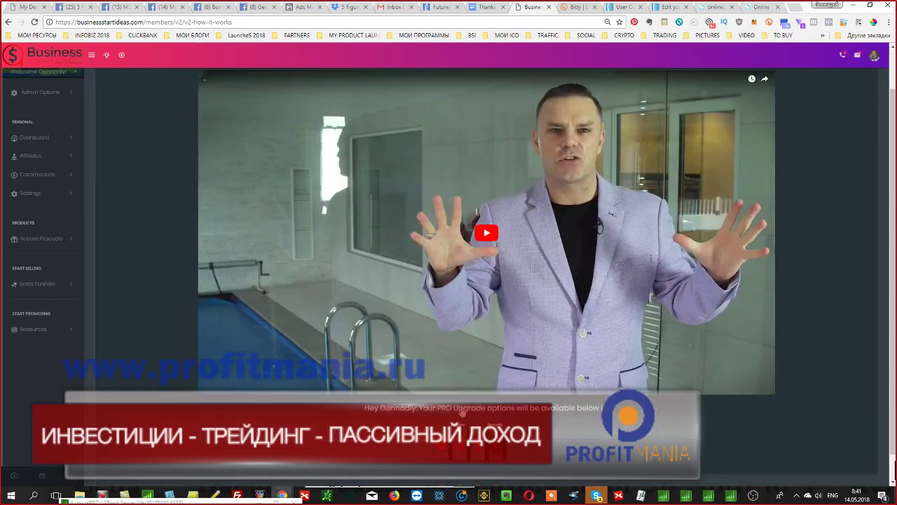
{"action": "scroll", "coordinate": [676, 379], "scroll_direction": "up", "scroll_amount": 1}
{"action": "scroll", "coordinate": [712, 407], "scroll_direction": "down", "scroll_amount": 1}
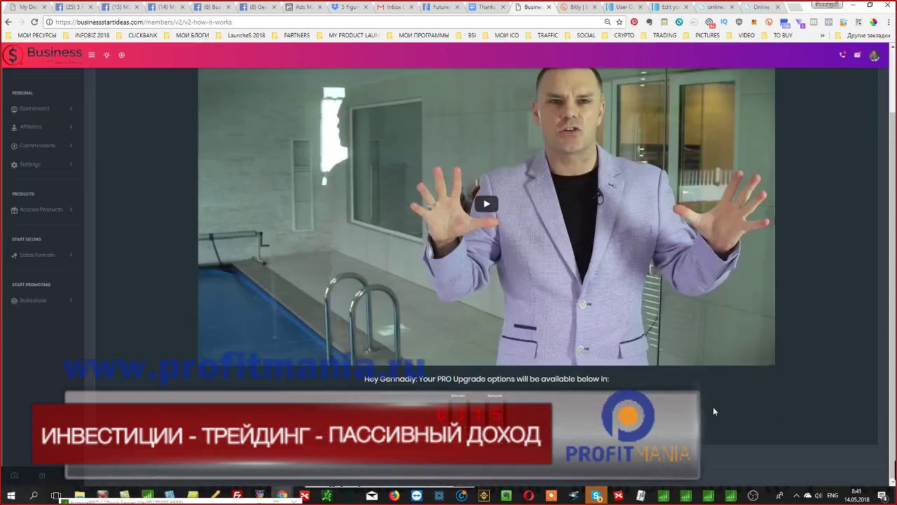
Step: Log out from the avatar menu and clear the autofilled password on the sign-in form
{"action": "left_click", "coordinate": [874, 59]}
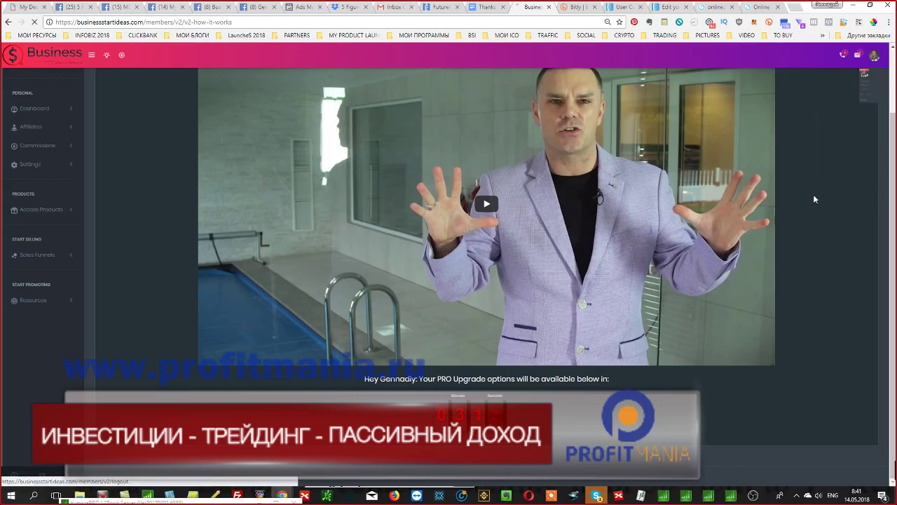
{"action": "left_click", "coordinate": [813, 194]}
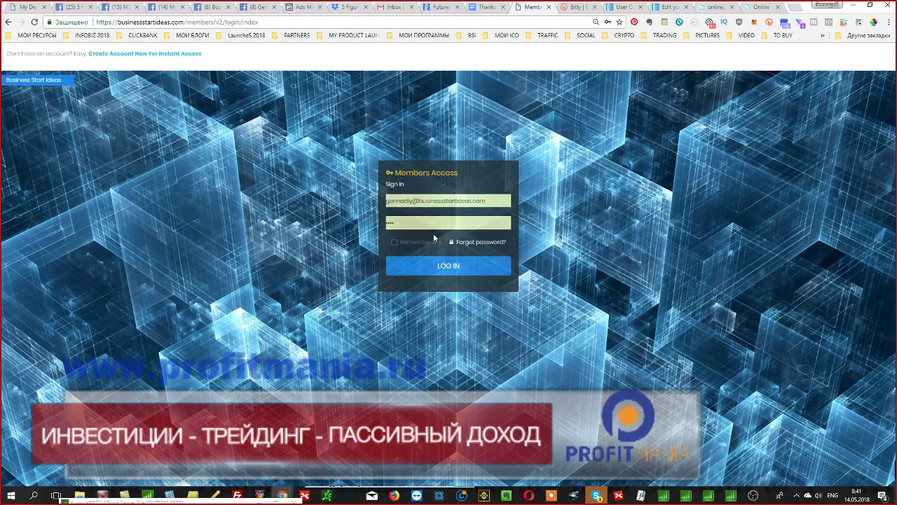
{"action": "left_click", "coordinate": [431, 221]}
{"action": "key", "text": "BackSpace"}
{"action": "key", "text": "BackSpace"}
{"action": "key", "text": "BackSpace"}
{"action": "key", "text": "BackSpace"}
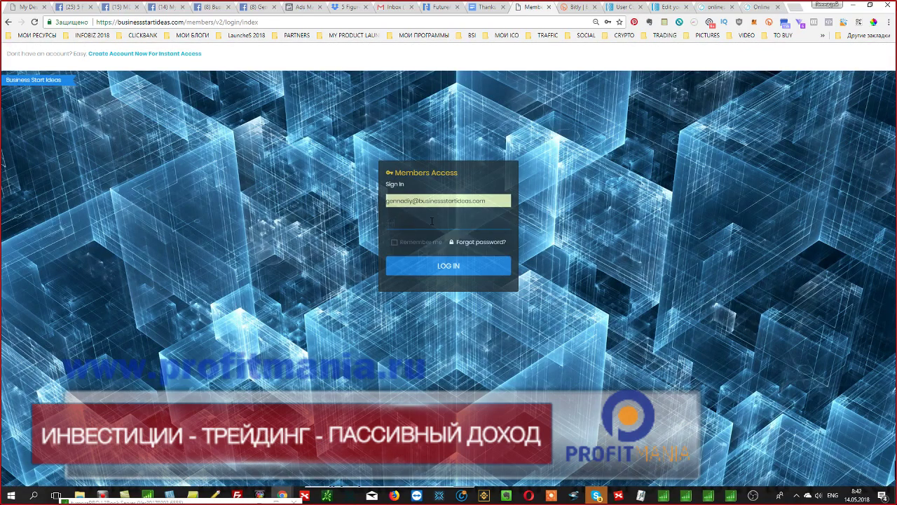
Step: Sign in, open the Easy Sketch Pro Free funnel settings, and open its squeeze page link in a new tab
{"action": "left_click", "coordinate": [446, 266]}
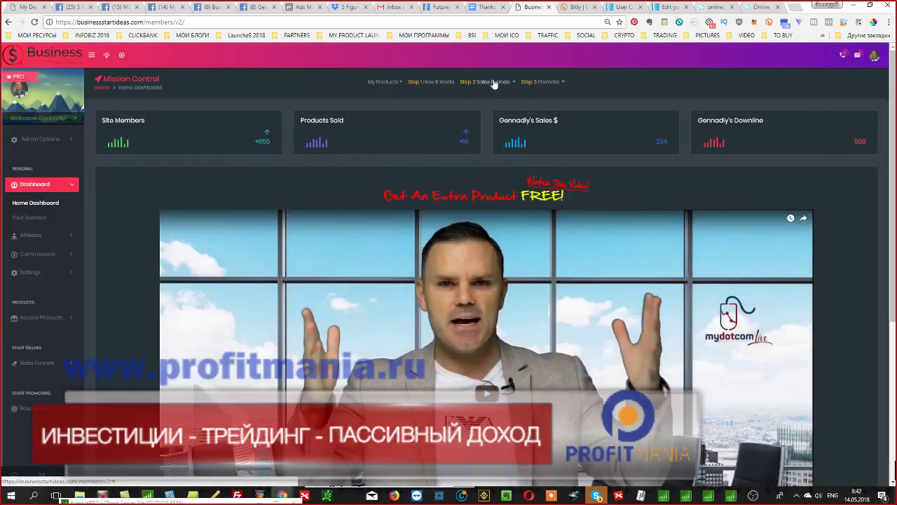
{"action": "left_click", "coordinate": [494, 83]}
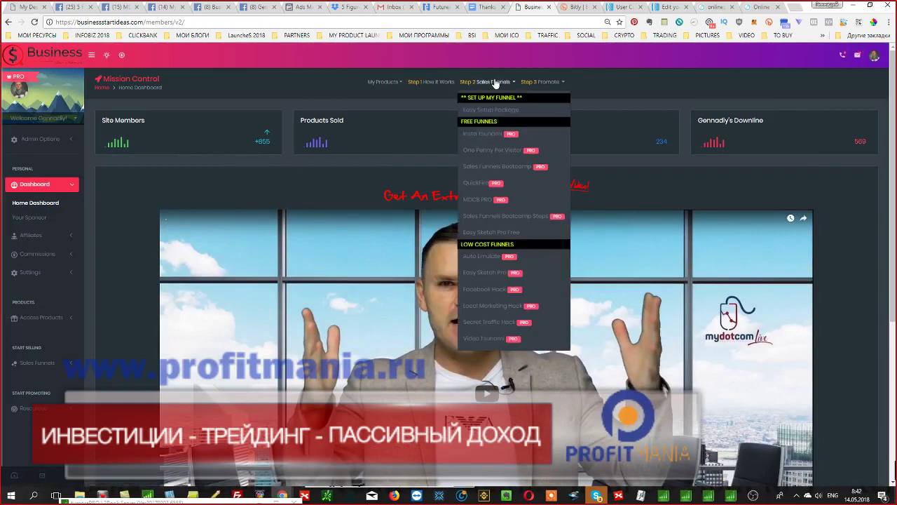
{"action": "left_click", "coordinate": [481, 233]}
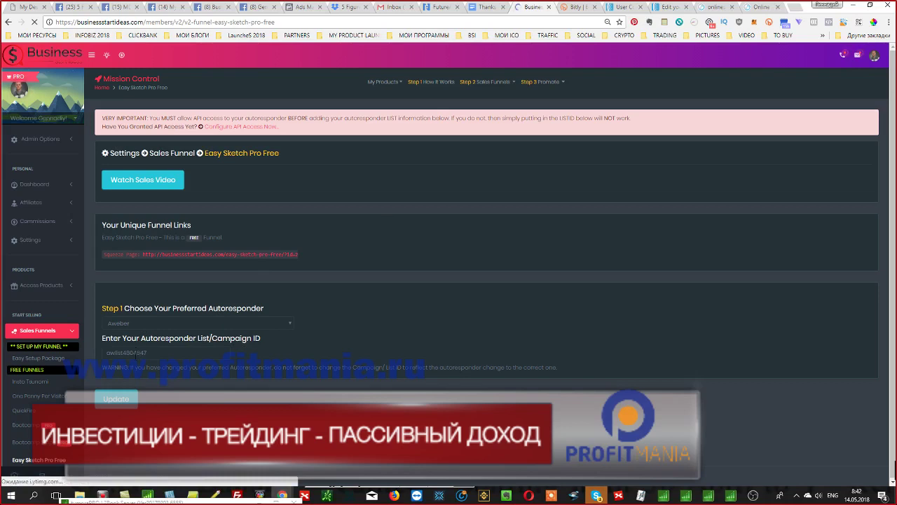
{"action": "triple_click", "coordinate": [247, 258]}
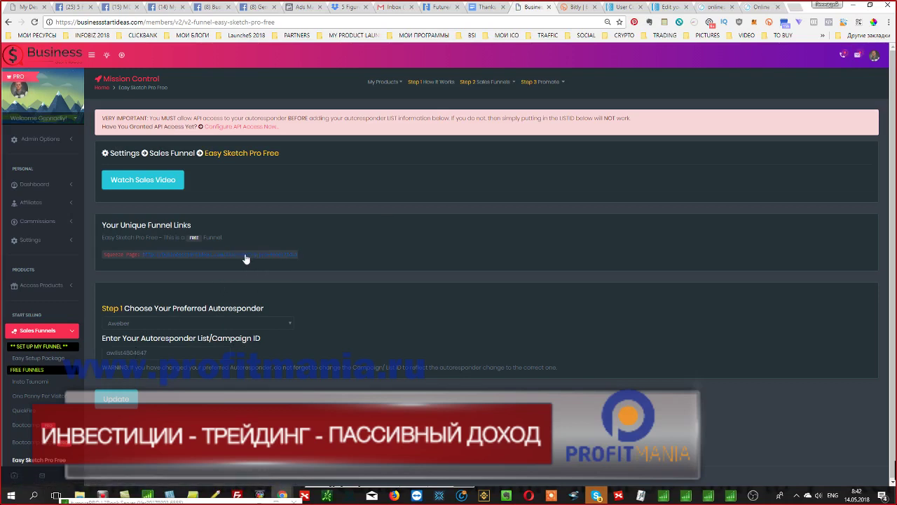
{"action": "right_click", "coordinate": [246, 256]}
{"action": "key", "text": "Escape"}
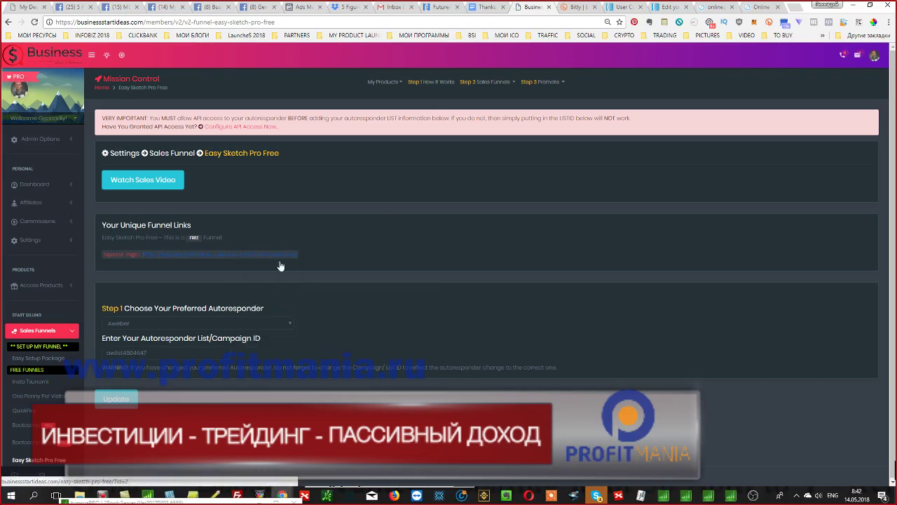
{"action": "left_click", "coordinate": [545, 8]}
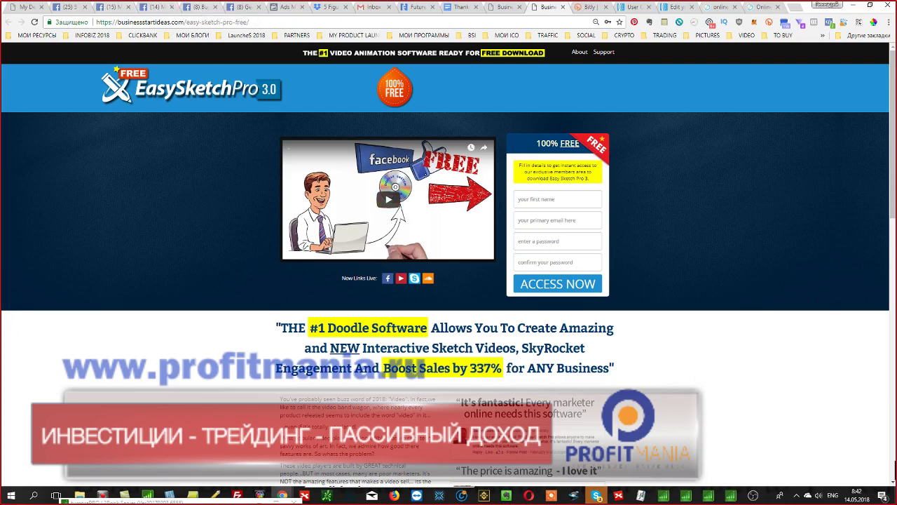
Step: Copy the squeeze page's three-line headline and switch to the Facebook profile tab
{"action": "scroll", "coordinate": [710, 334], "scroll_direction": "down", "scroll_amount": 3}
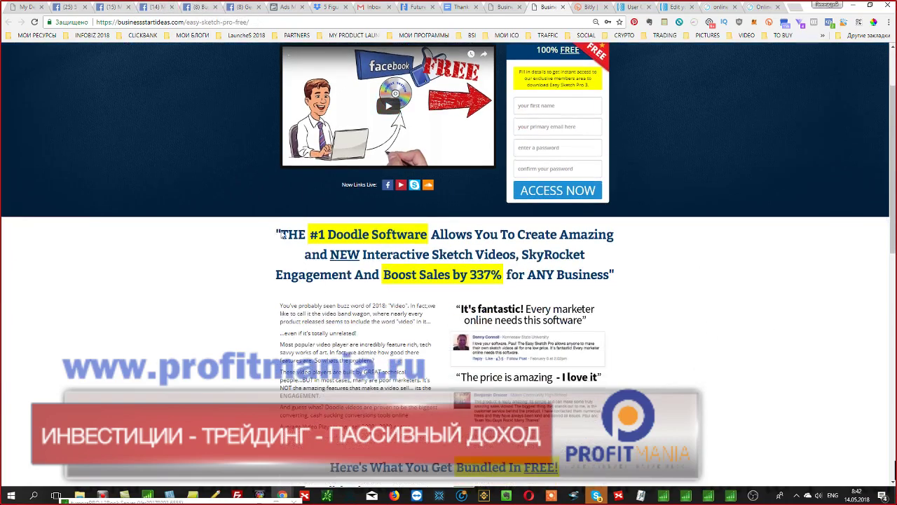
{"action": "left_click_drag", "start_coordinate": [276, 234], "coordinate": [551, 295]}
{"action": "right_click", "coordinate": [477, 254]}
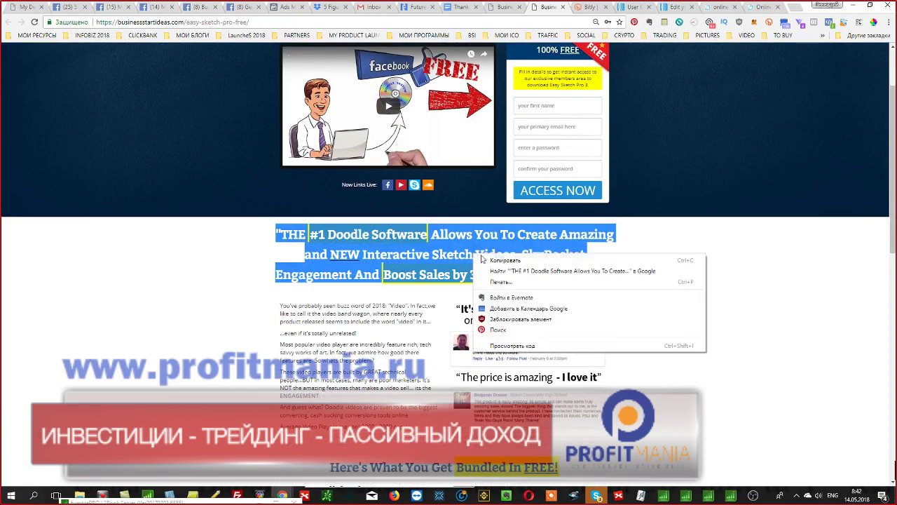
{"action": "left_click", "coordinate": [494, 256]}
{"action": "left_click", "coordinate": [690, 284]}
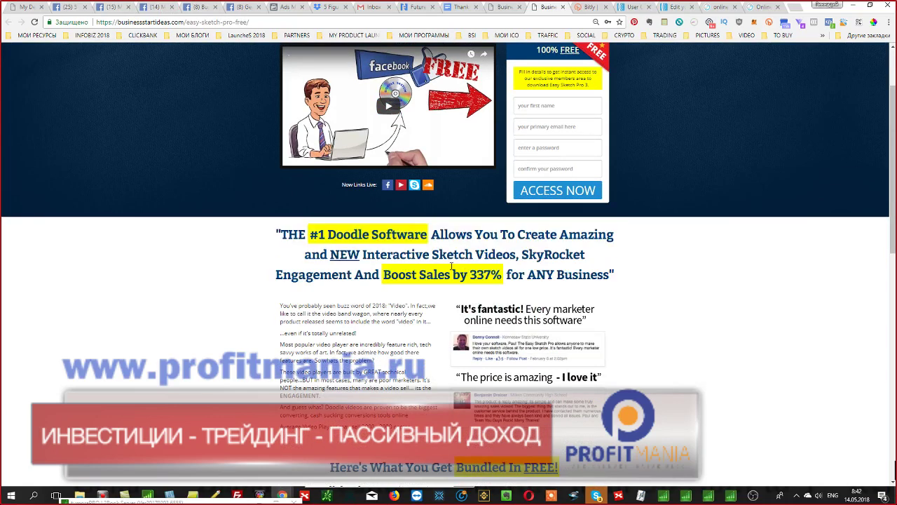
{"action": "left_click_drag", "start_coordinate": [276, 232], "coordinate": [639, 285]}
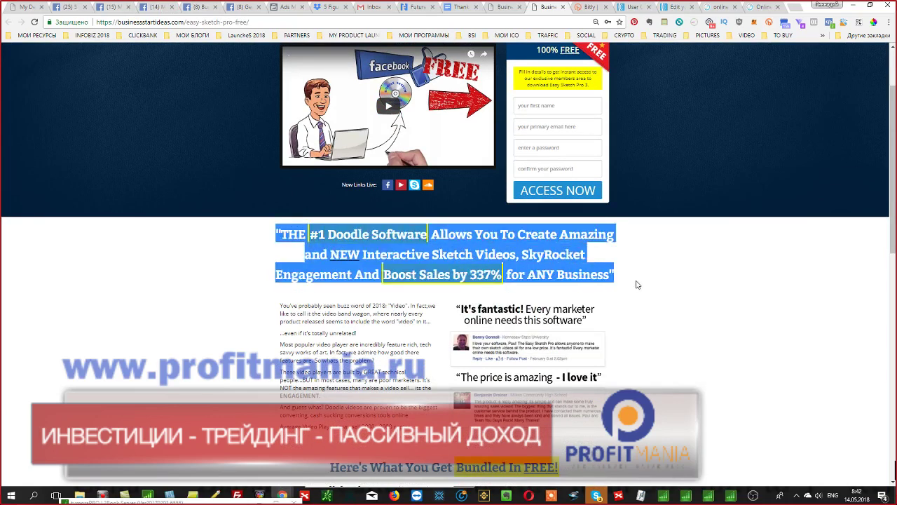
{"action": "right_click", "coordinate": [574, 273]}
{"action": "left_click", "coordinate": [611, 280]}
{"action": "left_click", "coordinate": [242, 8]}
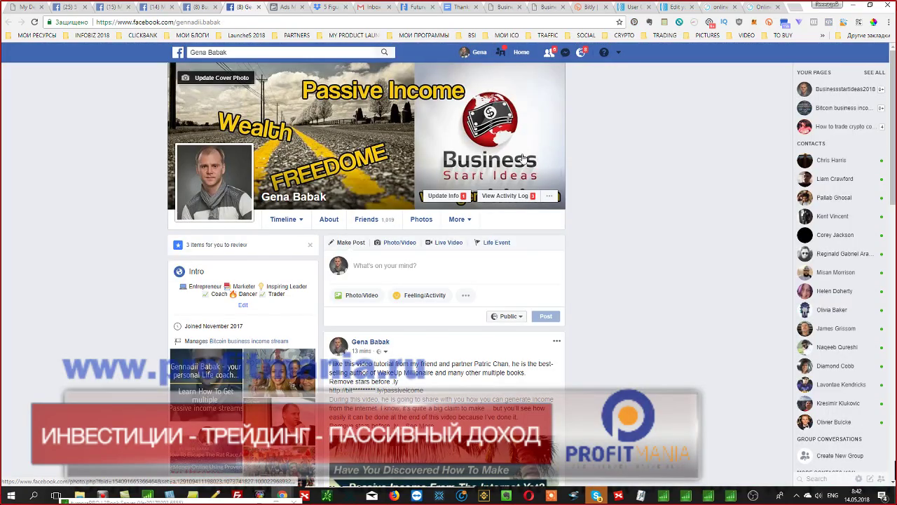
Step: Paste the headline into a new Facebook post, prefixing 'Get' and removing the quotes and stray mentions
{"action": "left_click", "coordinate": [398, 264]}
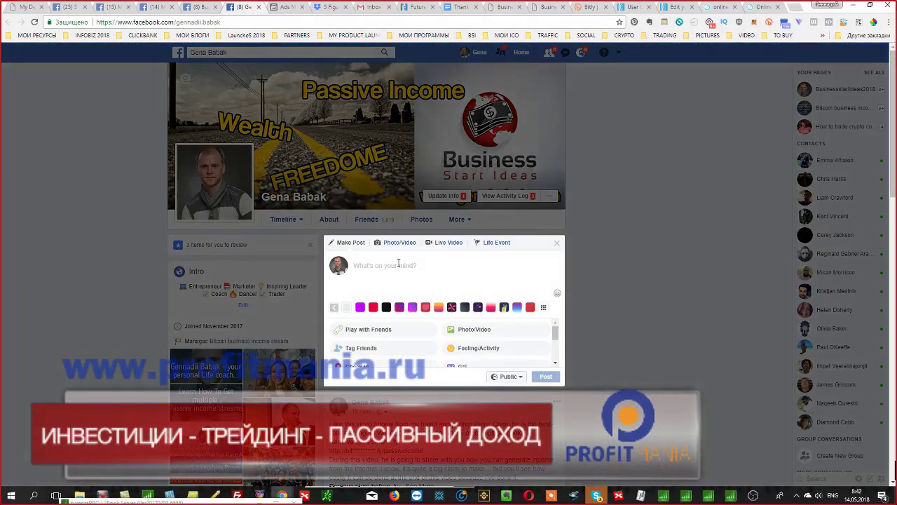
{"action": "key", "text": "ctrl+v"}
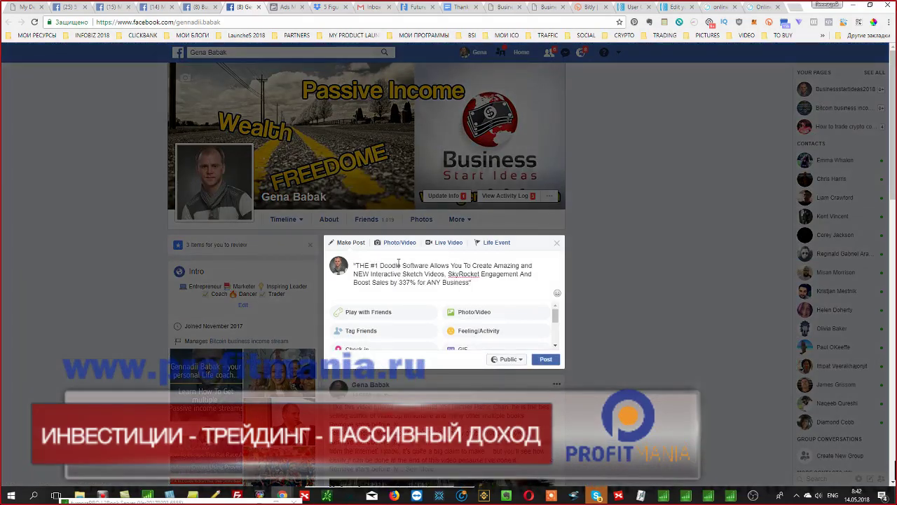
{"action": "type", "text": "Get"}
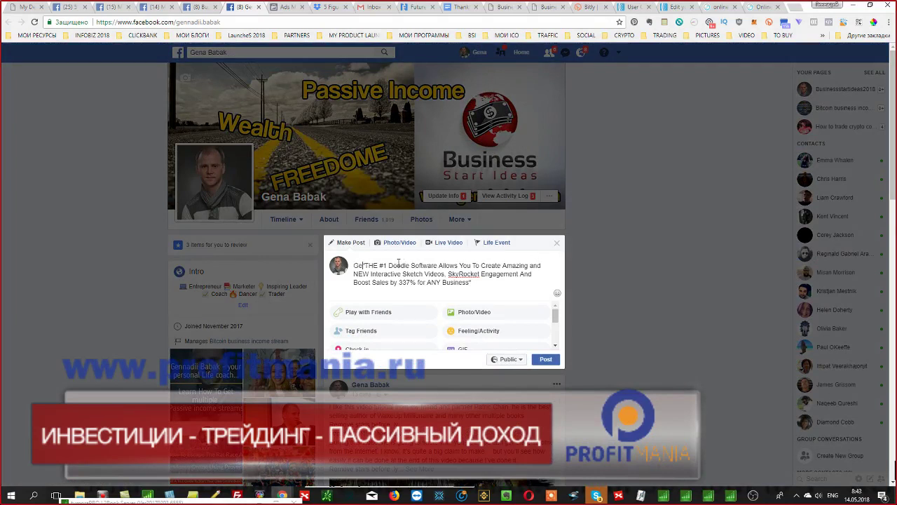
{"action": "key", "text": "Delete"}
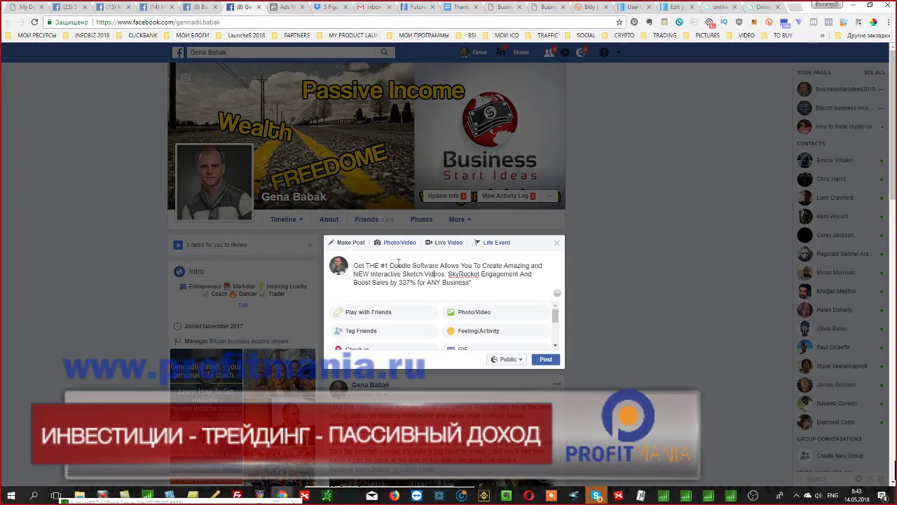
{"action": "key", "text": "BackSpace"}
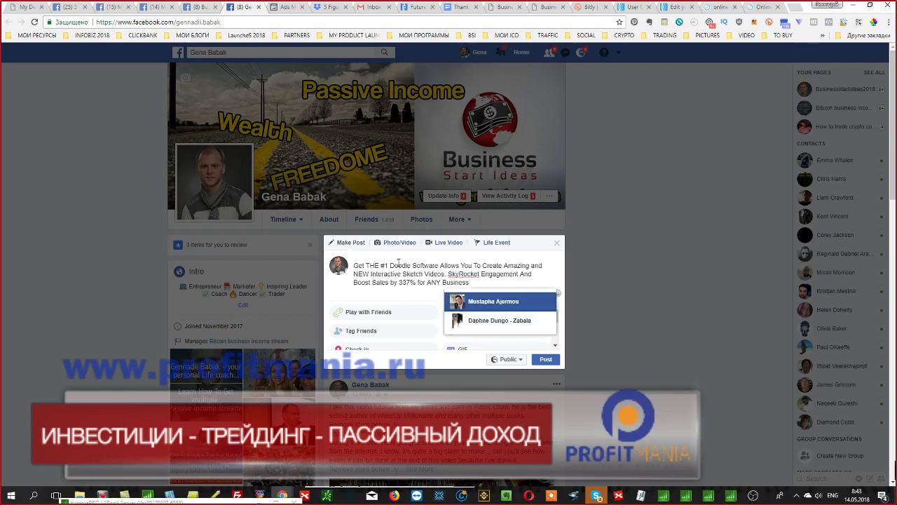
{"action": "key", "text": "Return"}
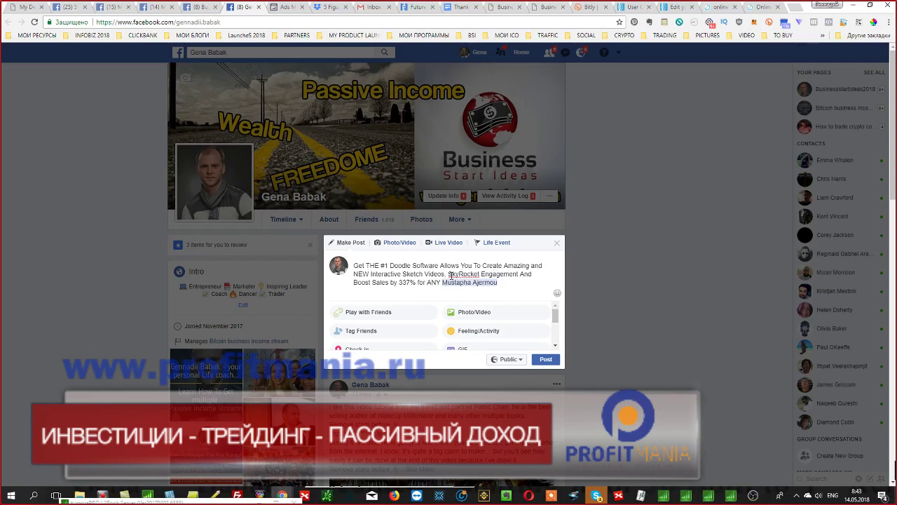
{"action": "key", "text": "BackSpace"}
{"action": "key", "text": "Return"}
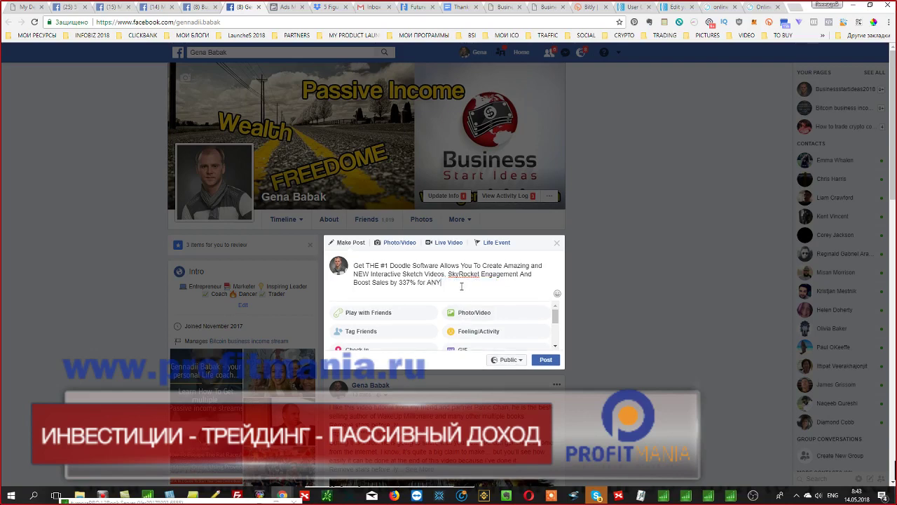
{"action": "type", "text": "Business"}
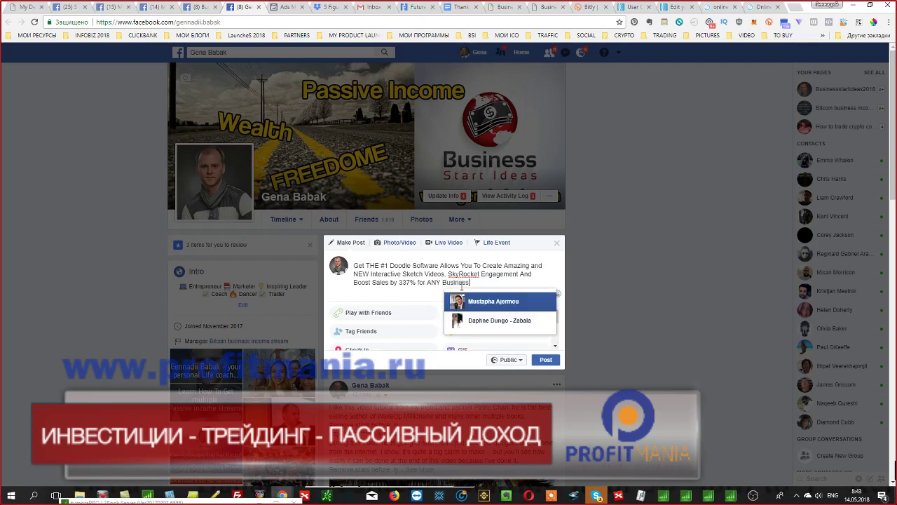
{"action": "key", "text": "Return"}
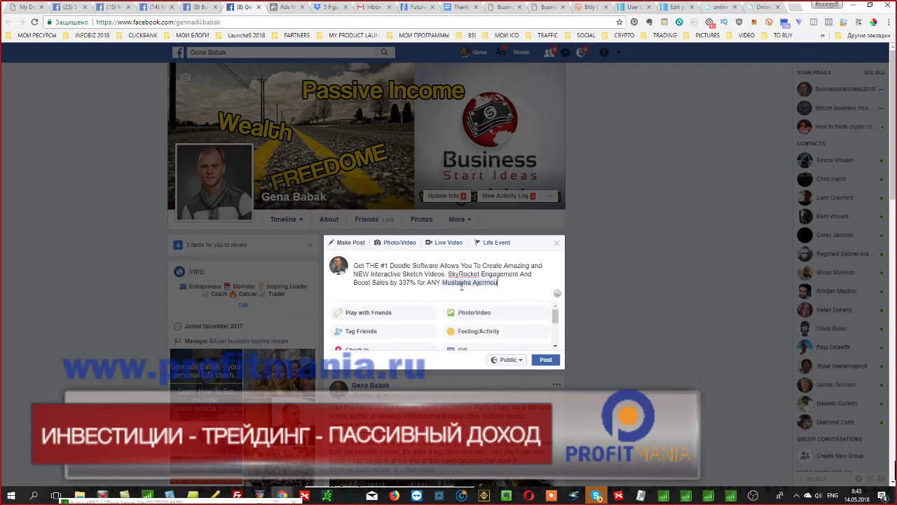
{"action": "key", "text": "BackSpace"}
{"action": "key", "text": "BackSpace"}
{"action": "key", "text": "BackSpace"}
{"action": "key", "text": "BackSpace"}
{"action": "key", "text": "BackSpace"}
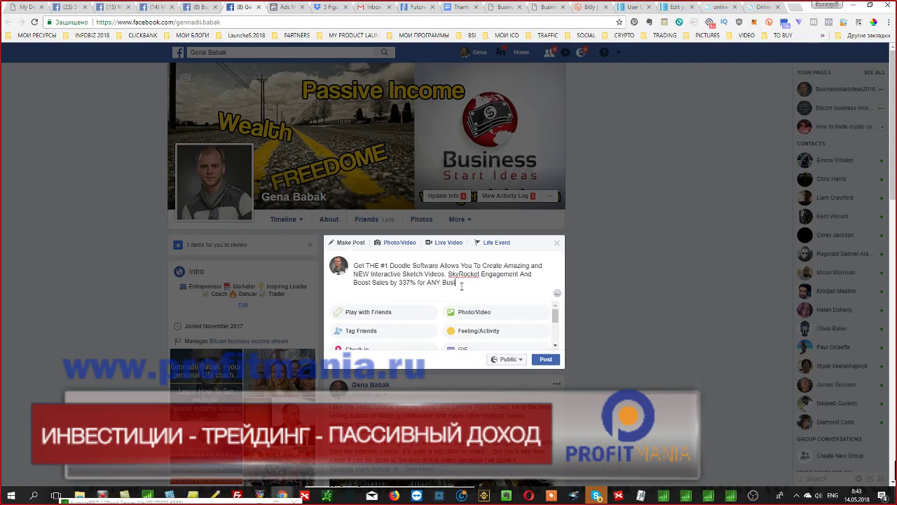
{"action": "type", "text": "Y Business"}
{"action": "key", "text": "Return"}
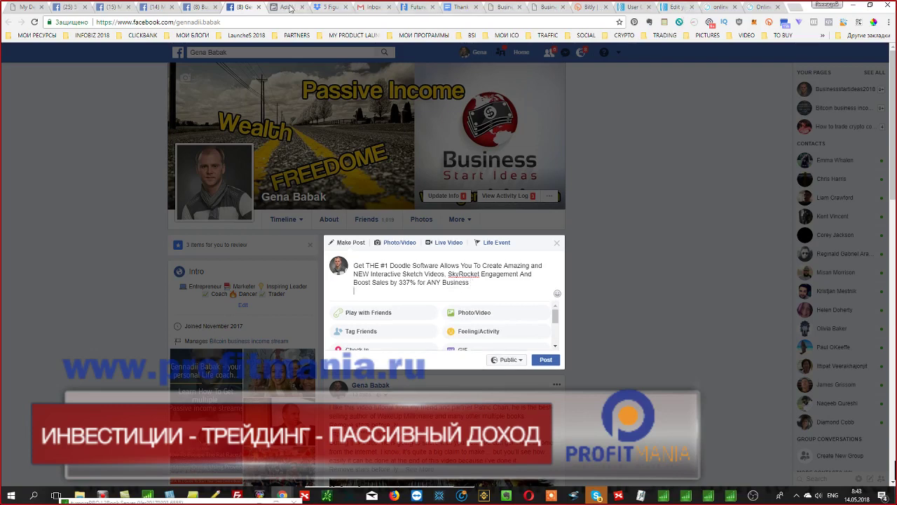
Step: Copy the Easy Sketch Pro video URL into the post, then return to the funnel settings page
{"action": "left_click", "coordinate": [551, 9]}
{"action": "scroll", "coordinate": [826, 243], "scroll_direction": "up", "scroll_amount": 3}
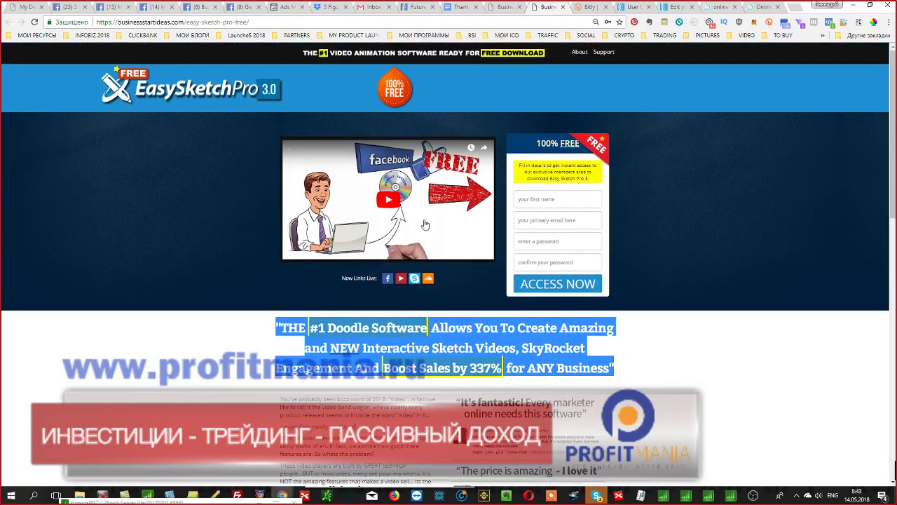
{"action": "right_click", "coordinate": [405, 176]}
{"action": "left_click", "coordinate": [434, 183]}
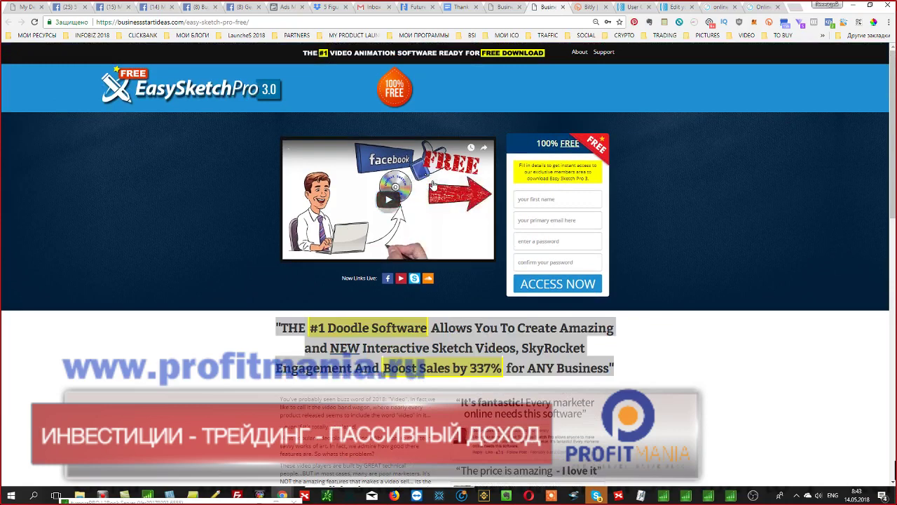
{"action": "left_click", "coordinate": [241, 8]}
{"action": "type", "text": "https://youtu.be/ZYfUCA_LgSQ"}
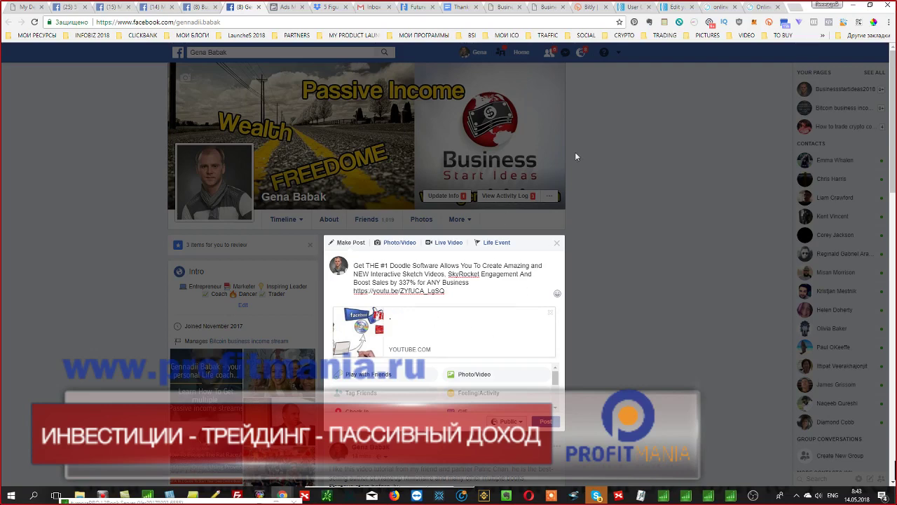
{"action": "left_click", "coordinate": [501, 10]}
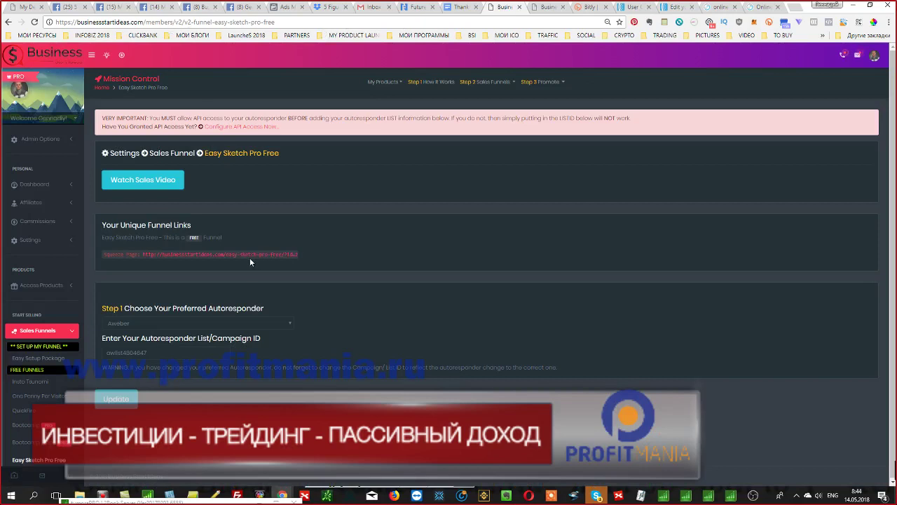
Step: Select the squeeze page funnel link, then open the Affiliates > Your Downline member list
{"action": "left_click", "coordinate": [294, 256]}
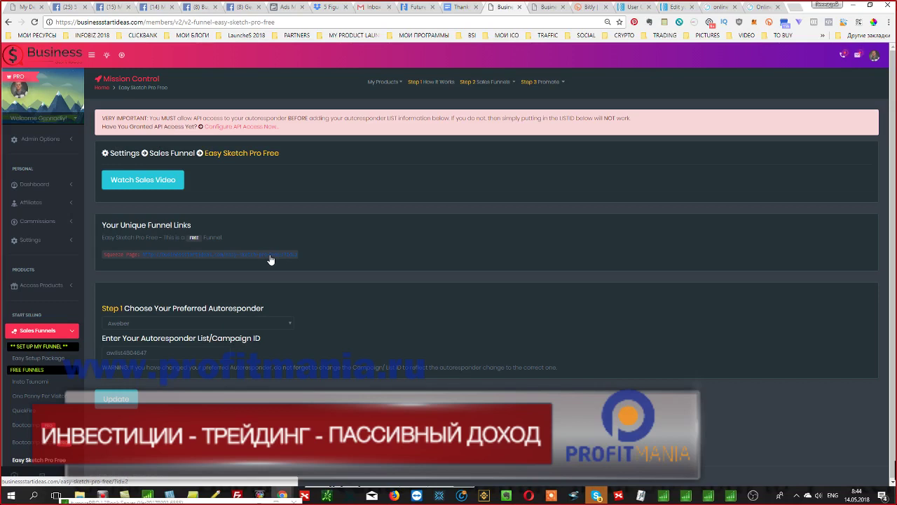
{"action": "left_click", "coordinate": [28, 203]}
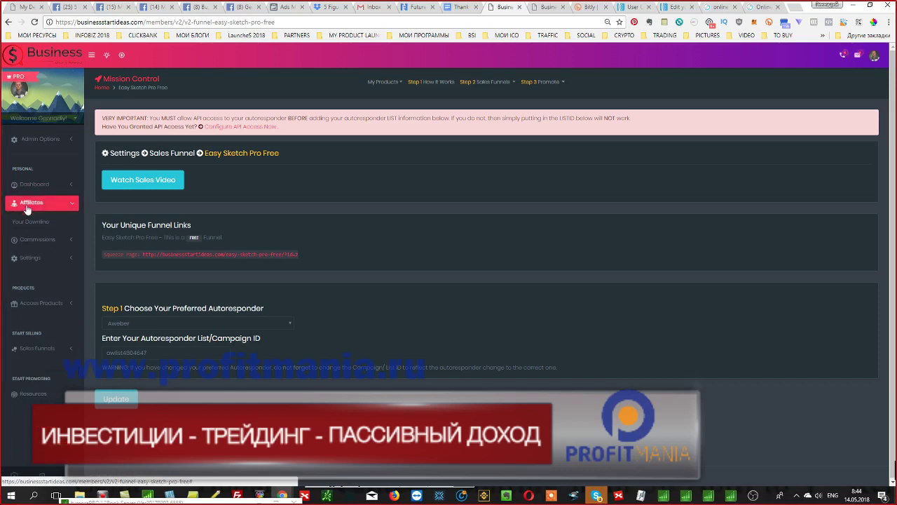
{"action": "left_click", "coordinate": [30, 223]}
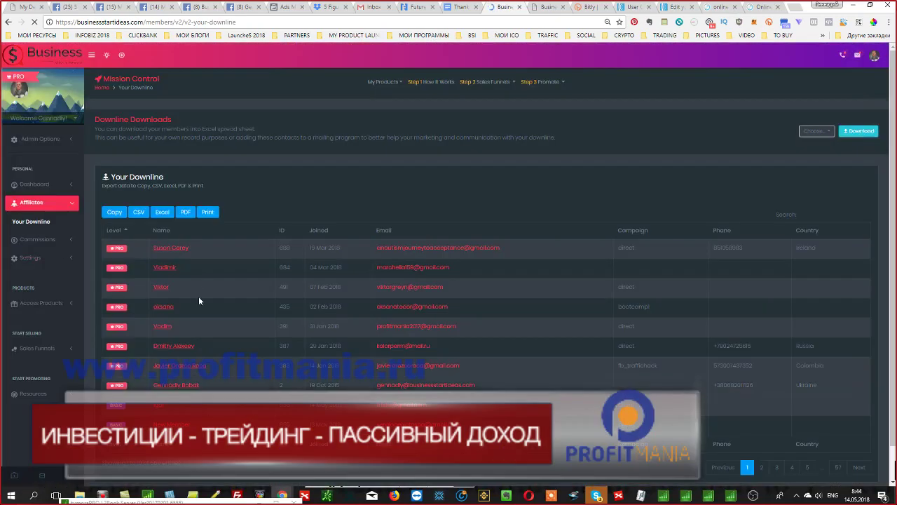
Step: Reverse the downline's level sort, then open Analytics from the Step 3 Promote menu
{"action": "left_click", "coordinate": [116, 231]}
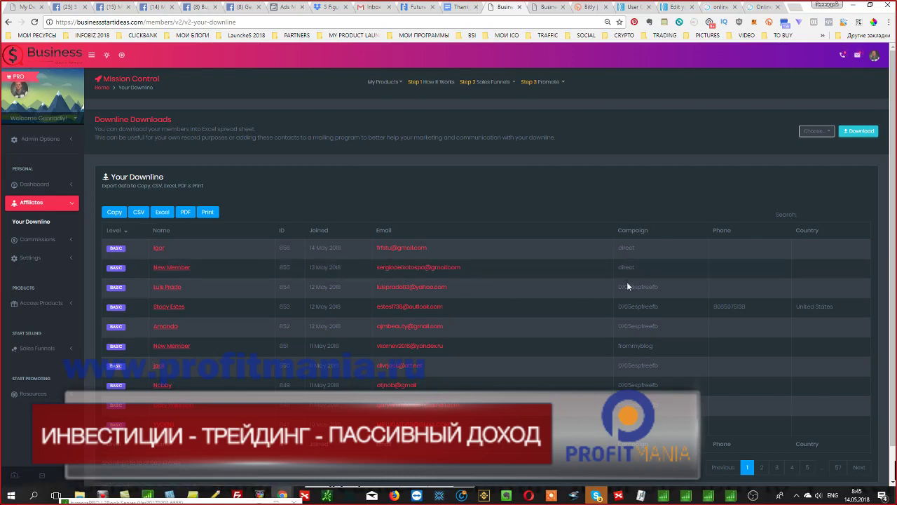
{"action": "left_click", "coordinate": [558, 83]}
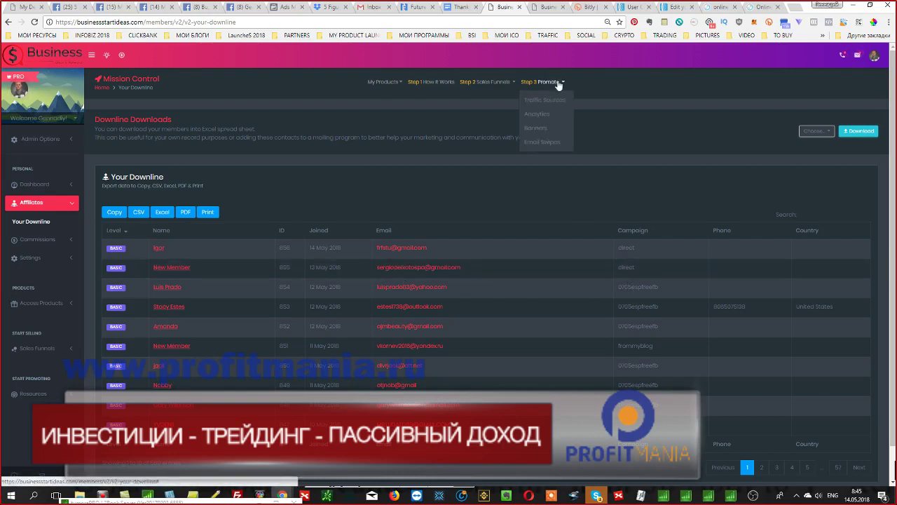
{"action": "left_click", "coordinate": [543, 116]}
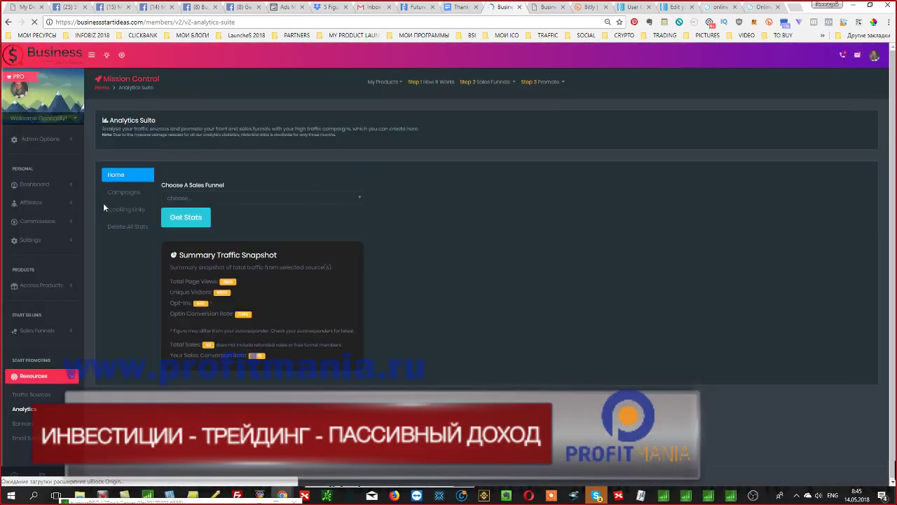
Step: Review and close the 0705espfreefb campaign statistics, then expand the Affiliates section
{"action": "left_click", "coordinate": [113, 191]}
{"action": "left_click", "coordinate": [191, 224]}
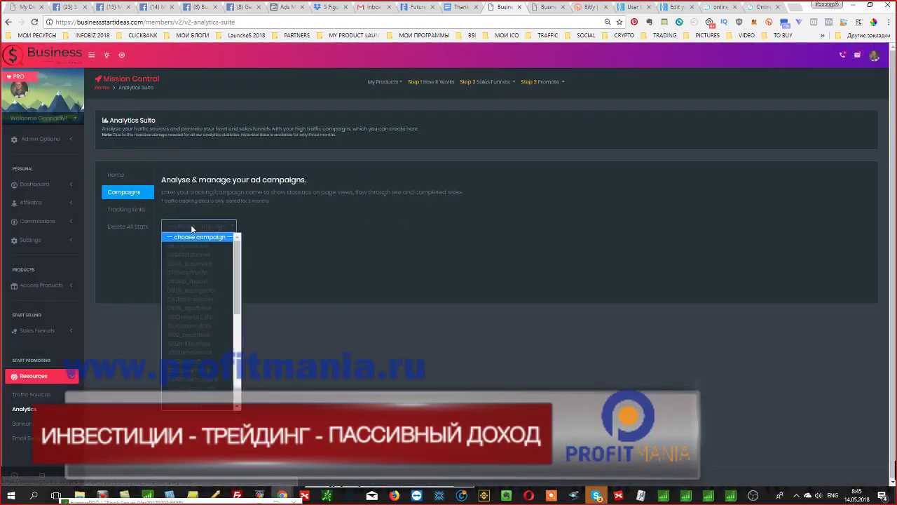
{"action": "left_click", "coordinate": [188, 273]}
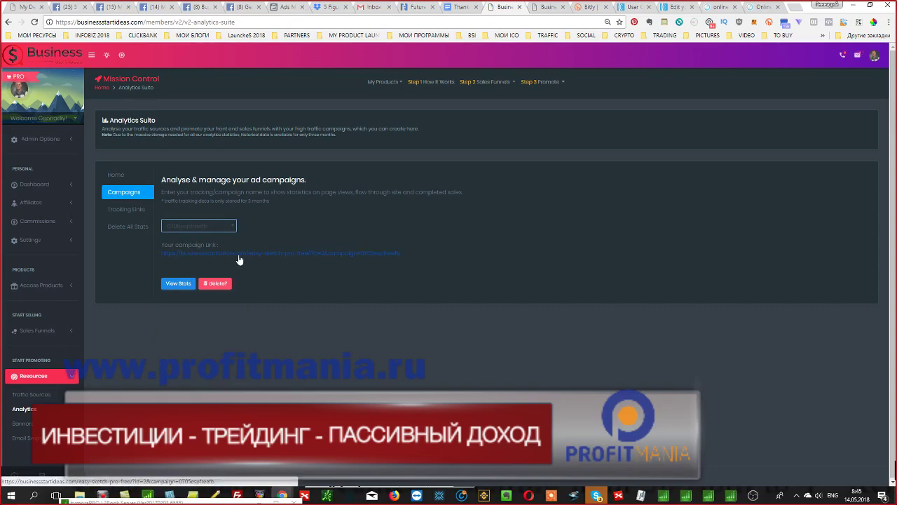
{"action": "left_click", "coordinate": [172, 284]}
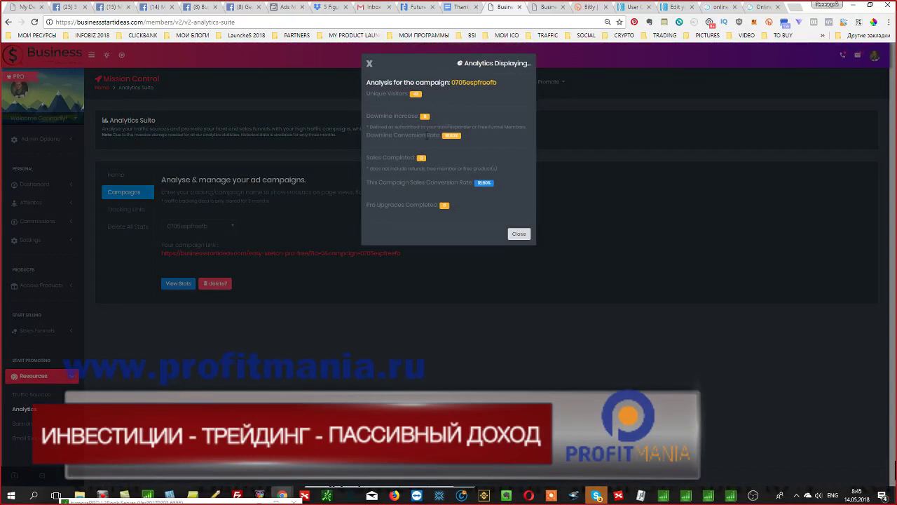
{"action": "left_click", "coordinate": [519, 234]}
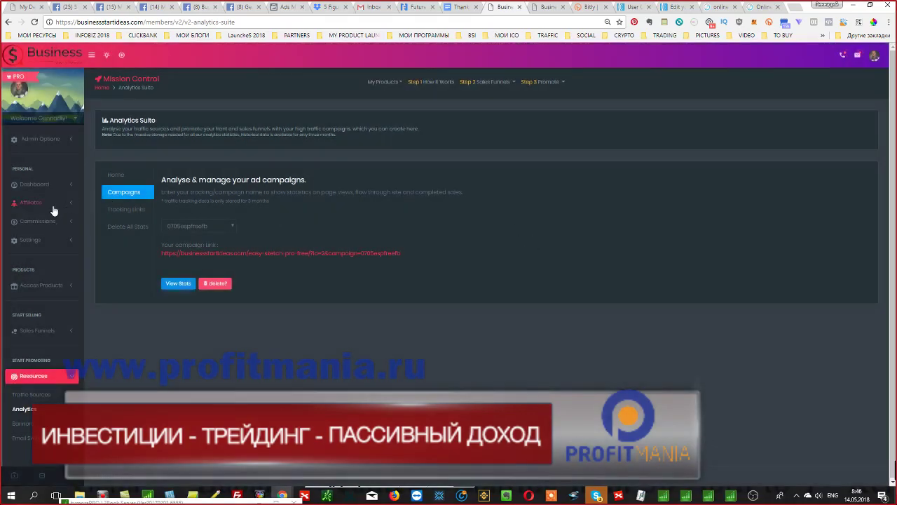
{"action": "left_click", "coordinate": [30, 205]}
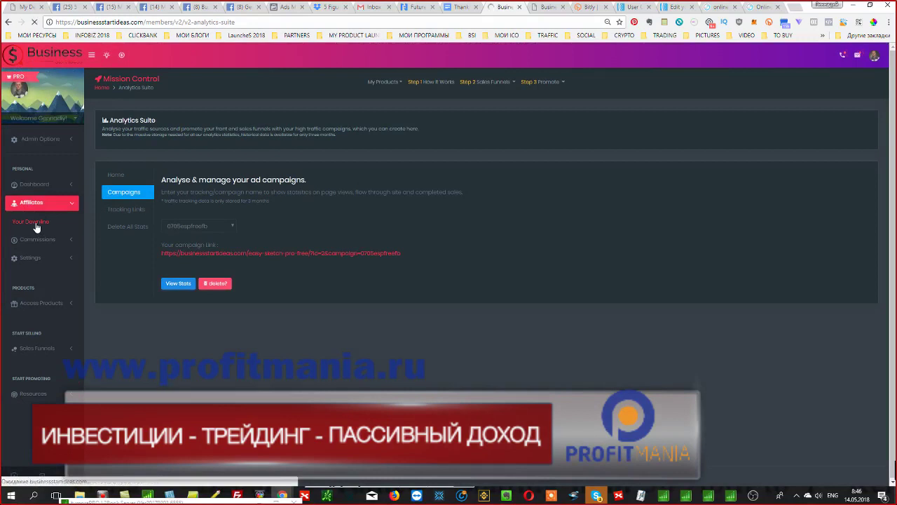
{"action": "left_click", "coordinate": [36, 227]}
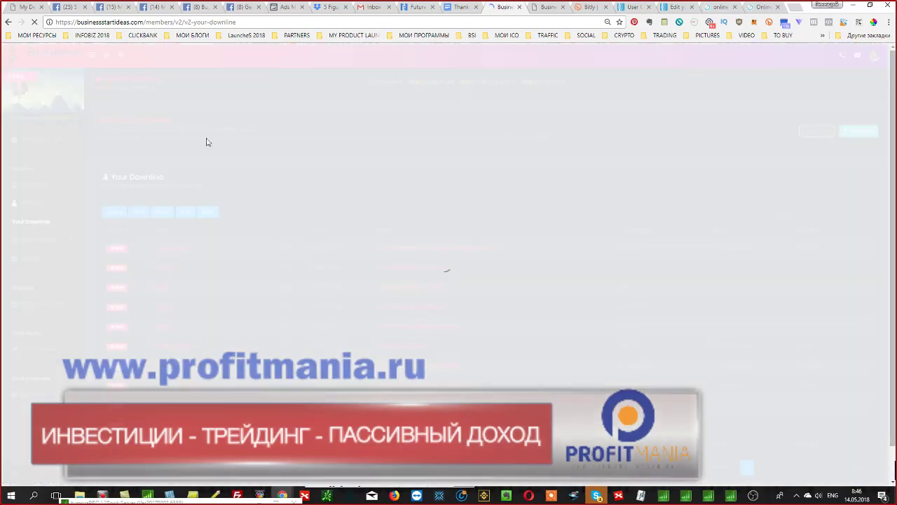
{"action": "left_click", "coordinate": [286, 6]}
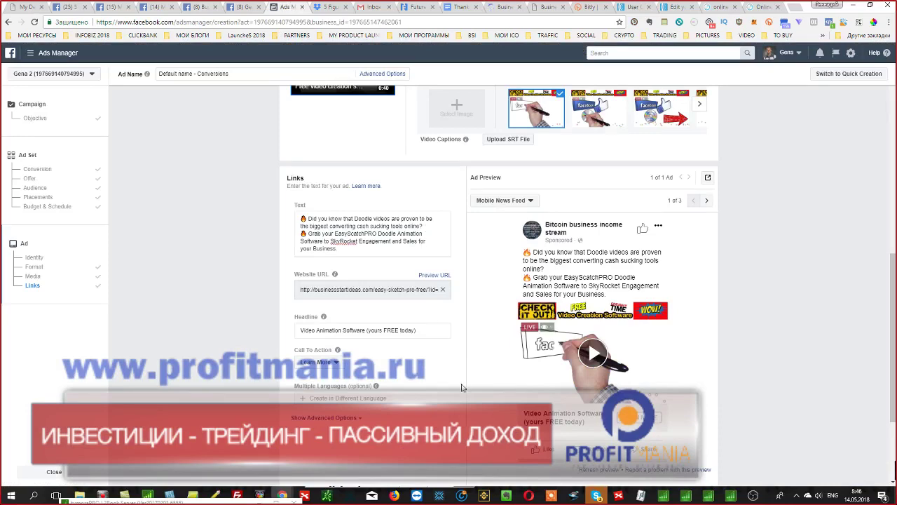
{"action": "scroll", "coordinate": [461, 386], "scroll_direction": "down", "scroll_amount": 2}
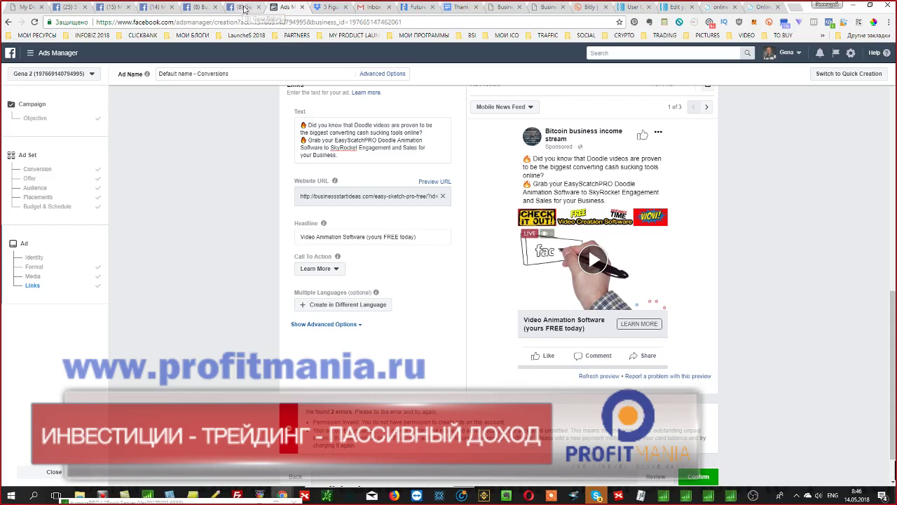
{"action": "left_click", "coordinate": [503, 9]}
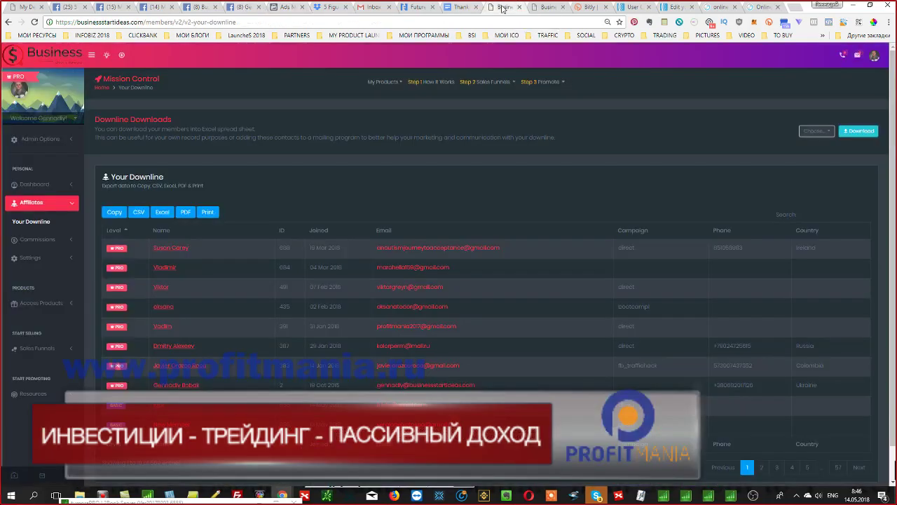
{"action": "left_click", "coordinate": [115, 231]}
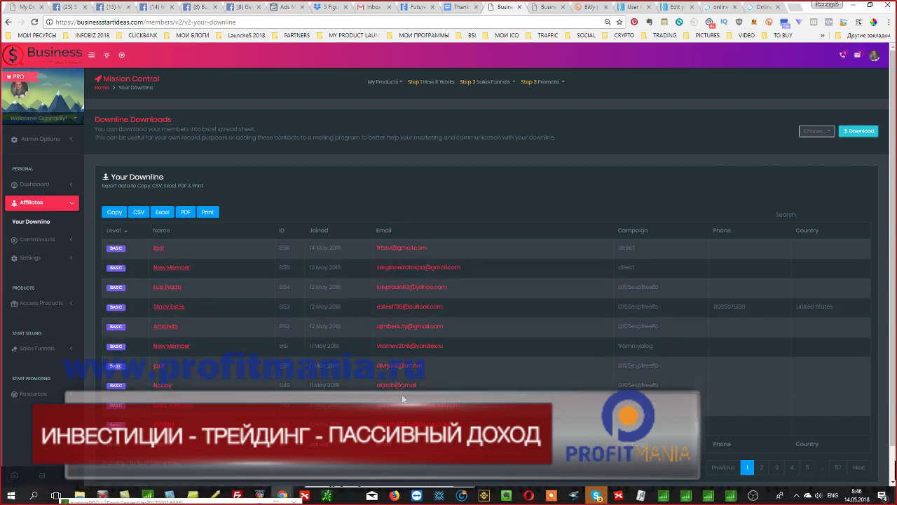
{"action": "left_click", "coordinate": [113, 230]}
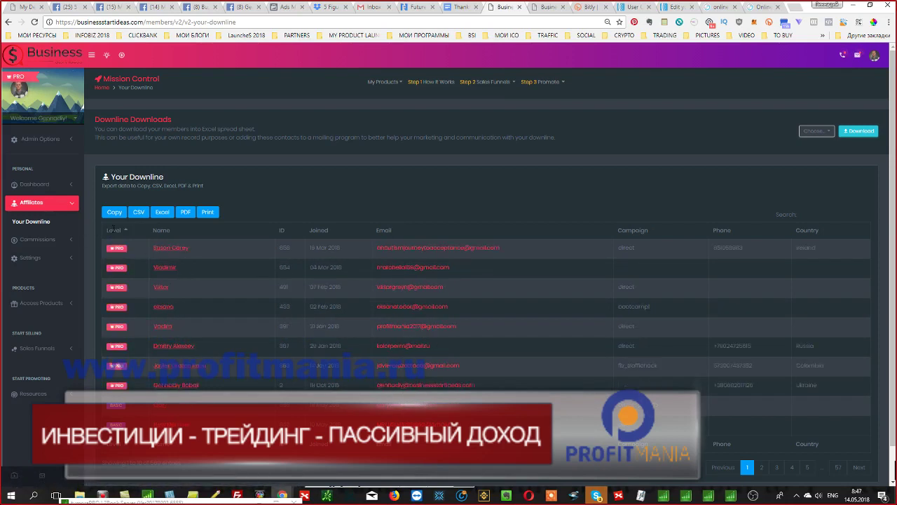
{"action": "left_click", "coordinate": [113, 229]}
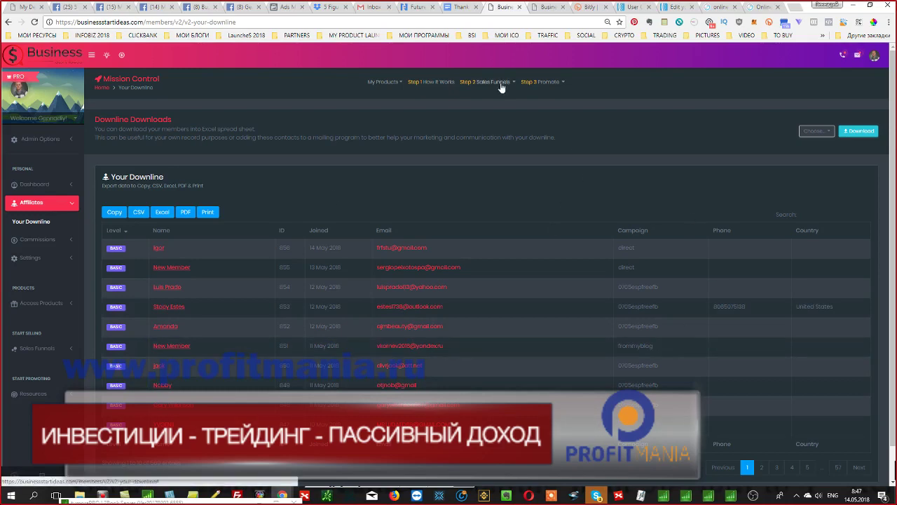
{"action": "left_click", "coordinate": [547, 7]}
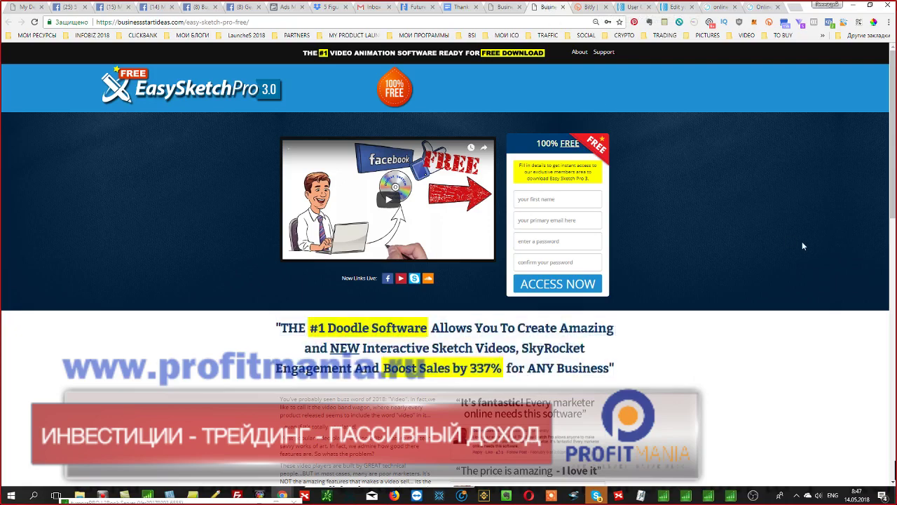
{"action": "scroll", "coordinate": [723, 411], "scroll_direction": "down", "scroll_amount": 4}
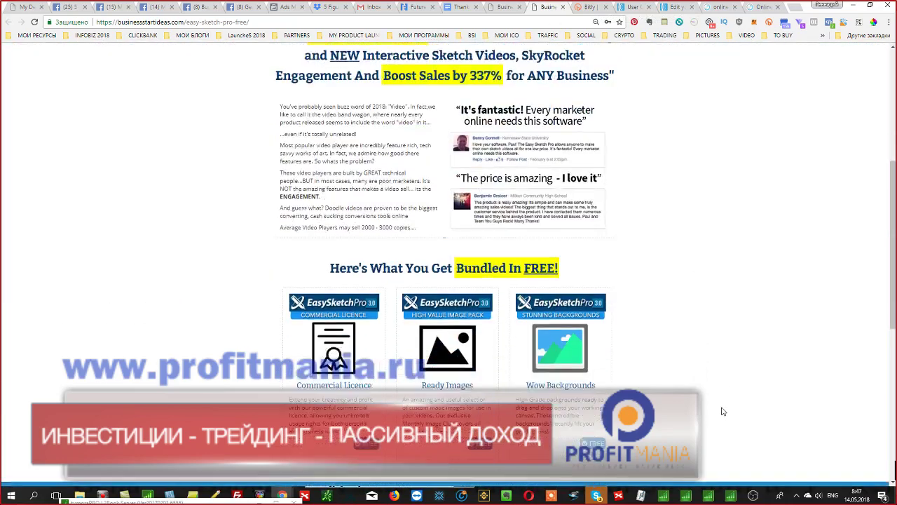
{"action": "scroll", "coordinate": [723, 411], "scroll_direction": "down", "scroll_amount": 2}
{"action": "scroll", "coordinate": [889, 318], "scroll_direction": "up", "scroll_amount": 6}
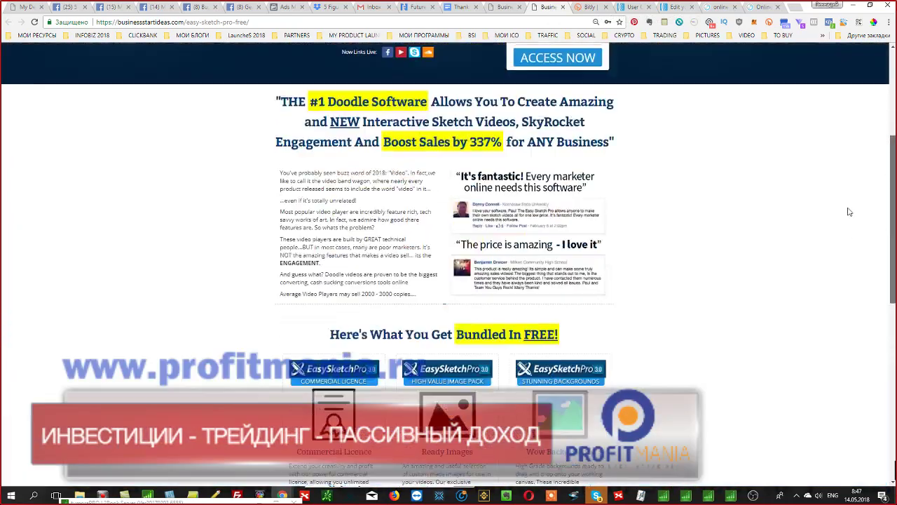
{"action": "left_click", "coordinate": [499, 7]}
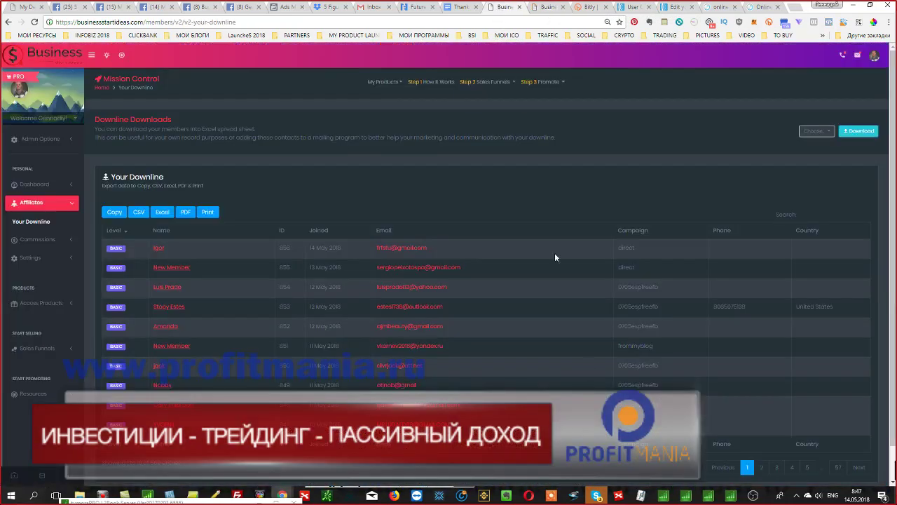
{"action": "left_click", "coordinate": [115, 230]}
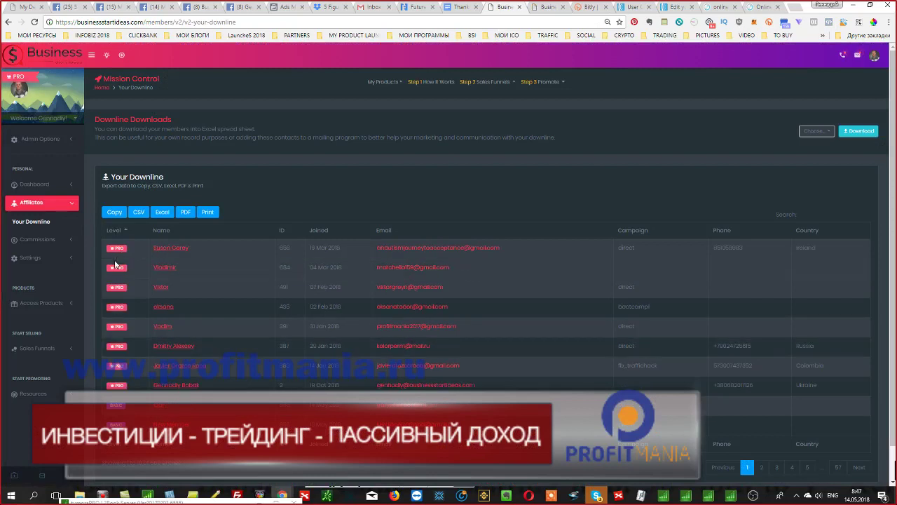
Step: Check the sales funnels, then open Easy Sketch Pro under Access Products' paid products
{"action": "left_click", "coordinate": [495, 86]}
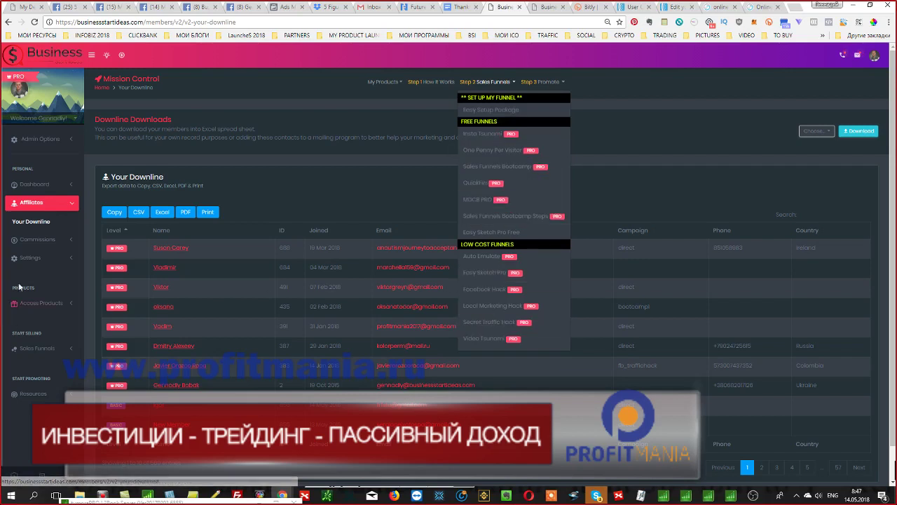
{"action": "left_click", "coordinate": [45, 307]}
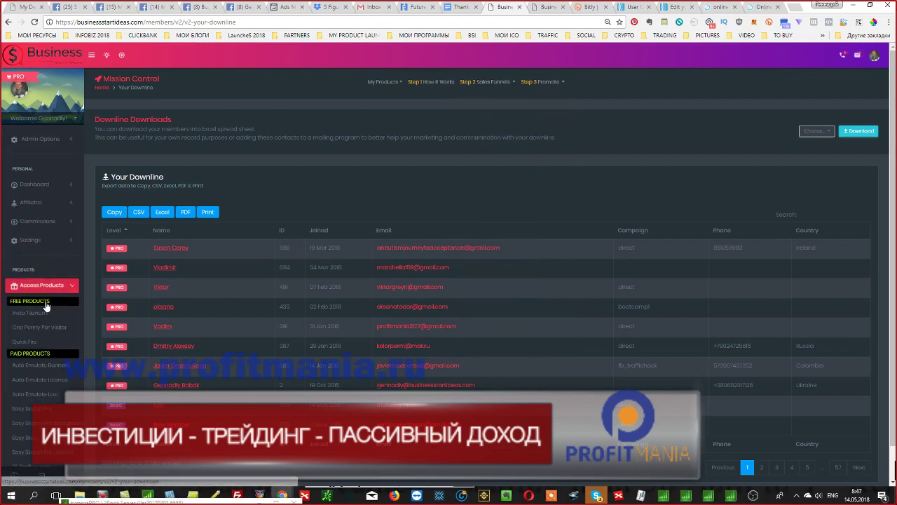
{"action": "scroll", "coordinate": [42, 322], "scroll_direction": "down", "scroll_amount": 2}
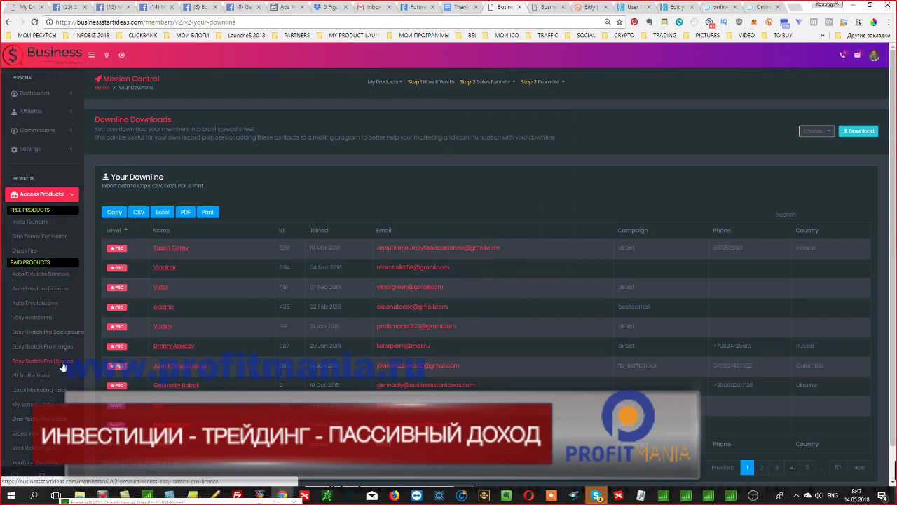
{"action": "left_click", "coordinate": [28, 320]}
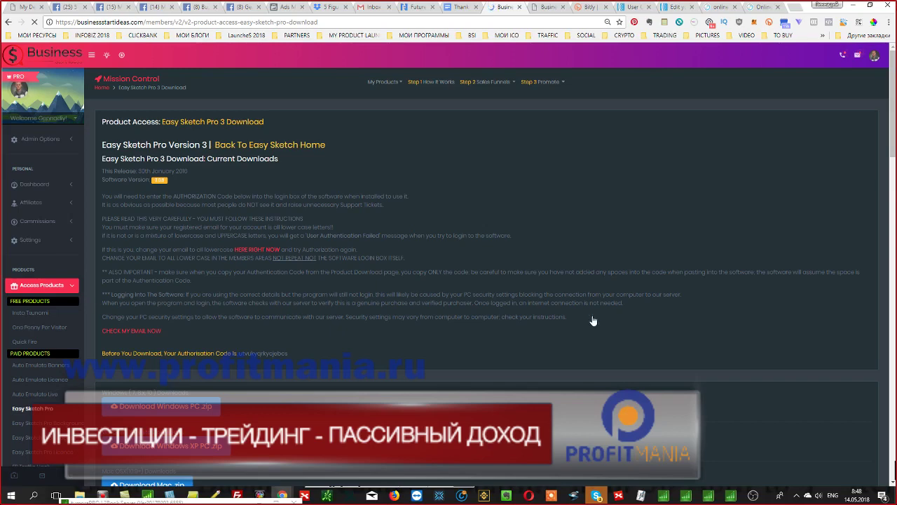
Step: Scroll through the Easy Sketch Pro 3 download page and open the FB Traffic Hack course
{"action": "scroll", "coordinate": [561, 329], "scroll_direction": "down", "scroll_amount": 1}
{"action": "scroll", "coordinate": [572, 326], "scroll_direction": "down", "scroll_amount": 3}
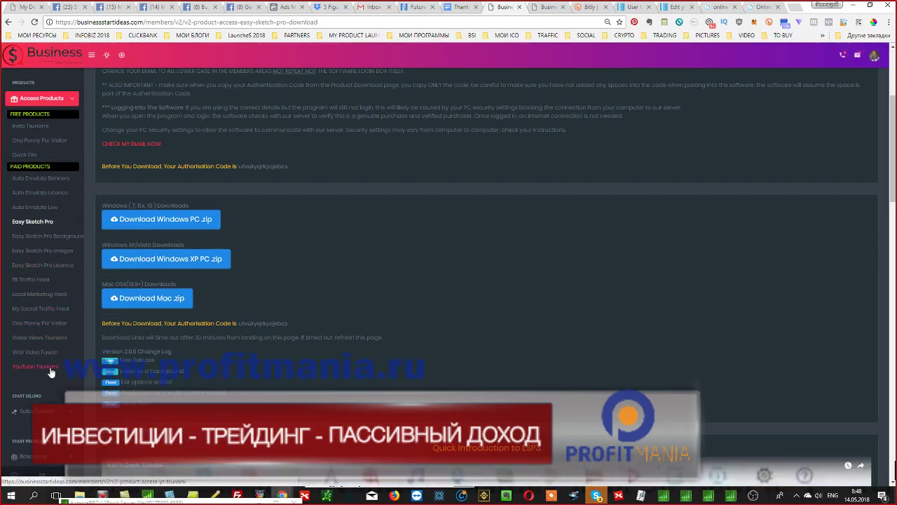
{"action": "left_click", "coordinate": [31, 282]}
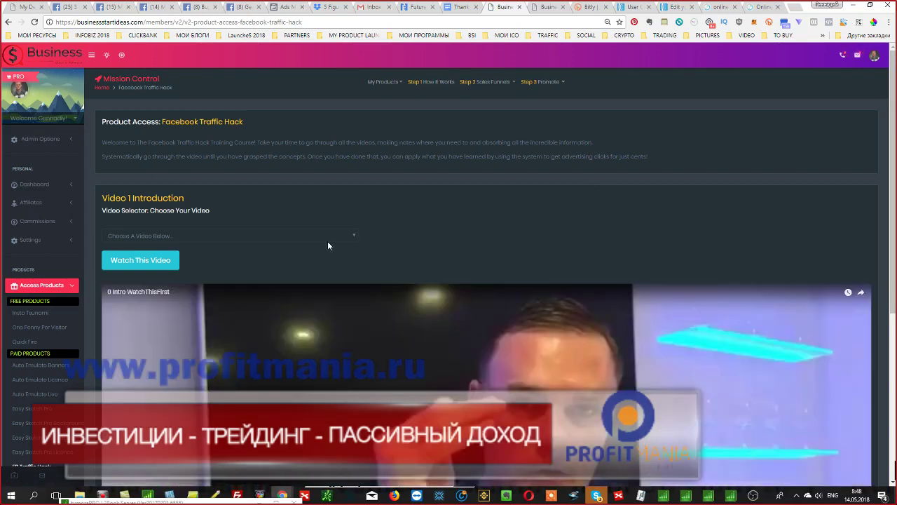
{"action": "left_click", "coordinate": [337, 235]}
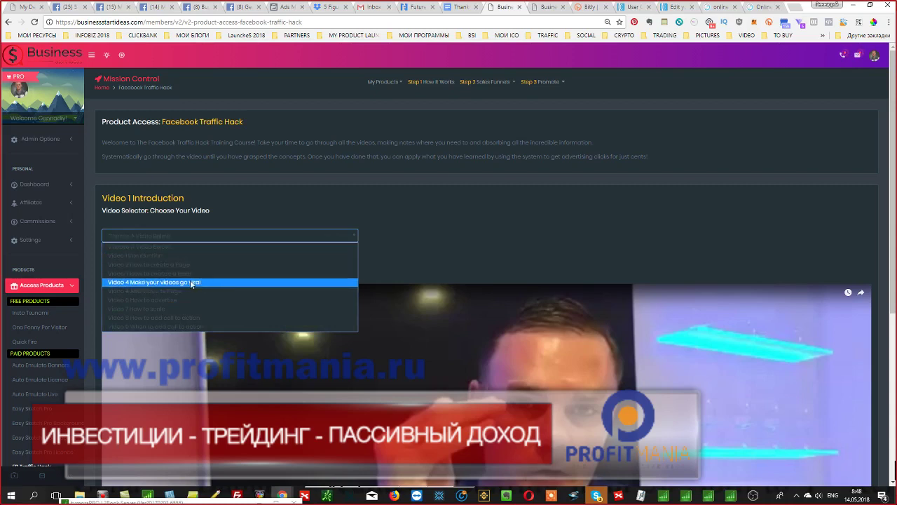
{"action": "left_click", "coordinate": [449, 210]}
{"action": "scroll", "coordinate": [450, 210], "scroll_direction": "down", "scroll_amount": 2}
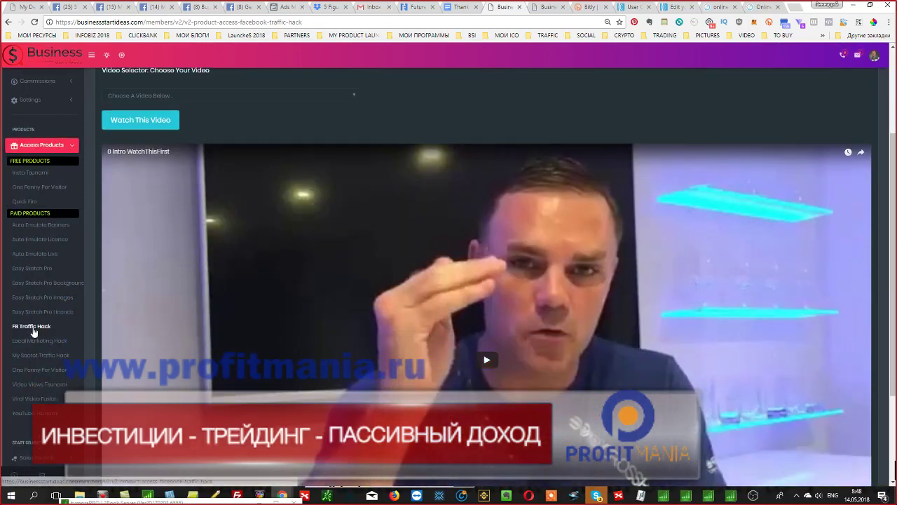